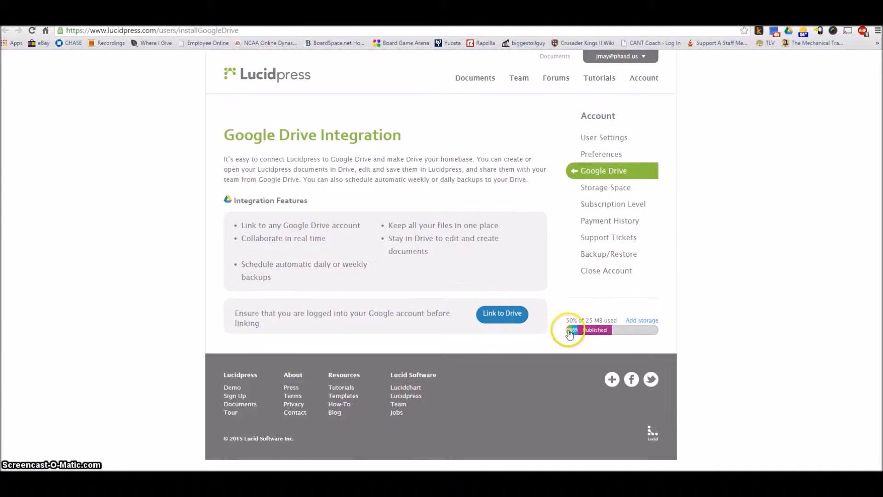
- Check the account storage usage details, then close them and the Google Drive integration page
click(571, 332)
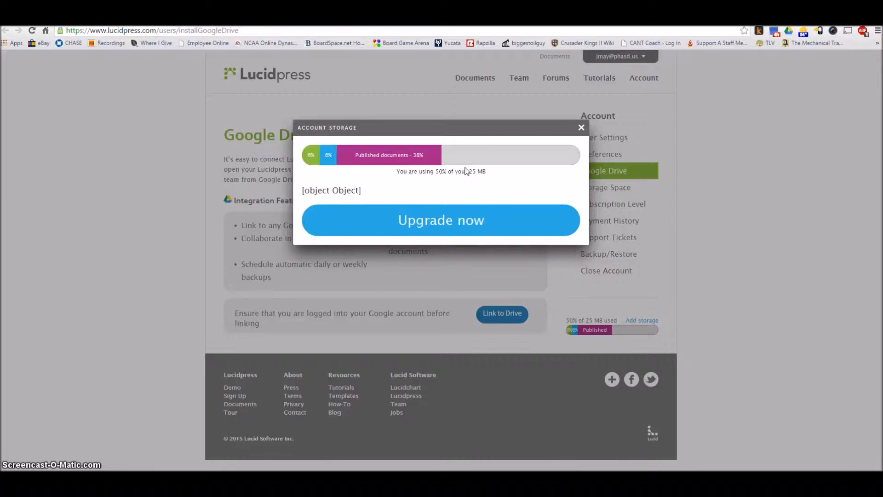
click(581, 127)
click(597, 140)
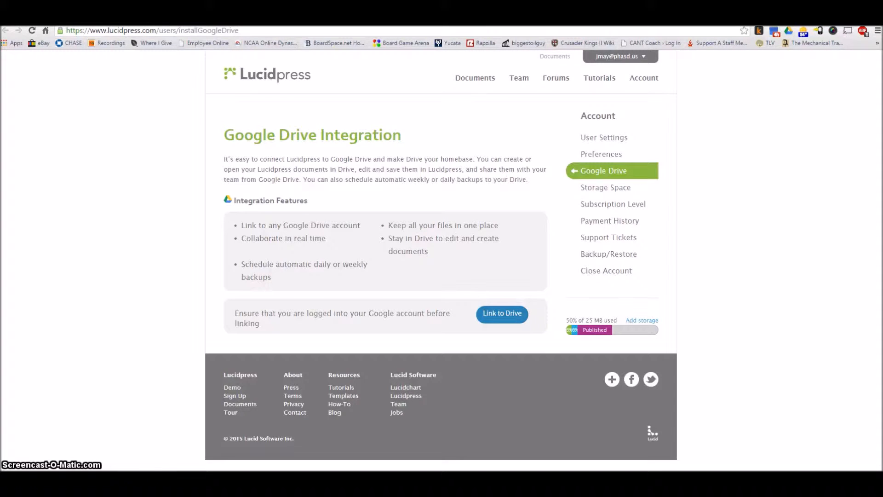
key(ctrl+w)
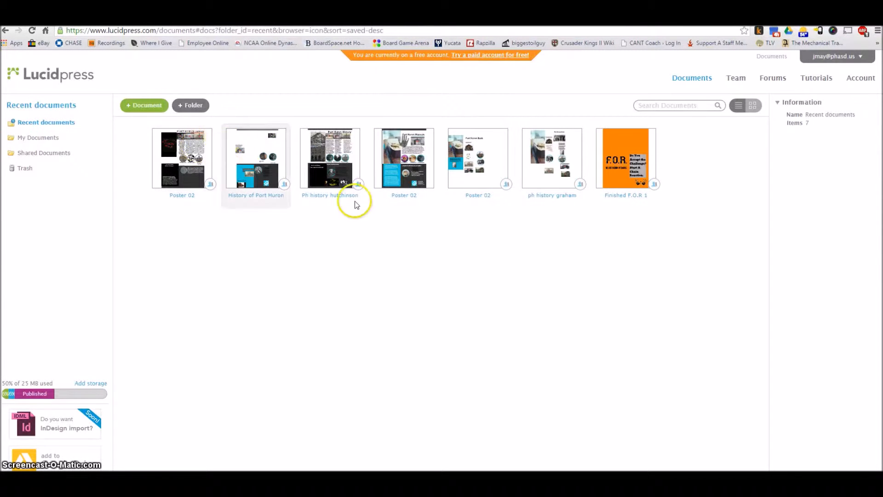
- Browse the print poster templates for a new document and preview the Poster 02 template and its coffee cup image
click(142, 109)
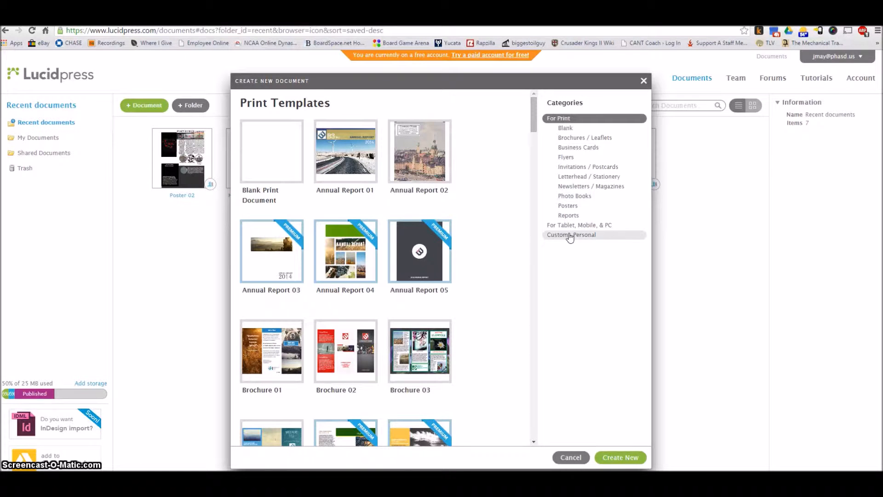
click(569, 208)
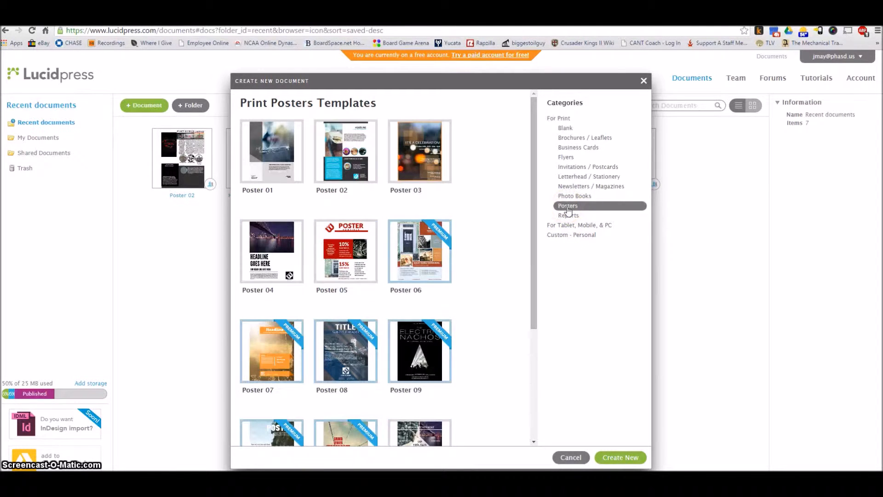
click(410, 154)
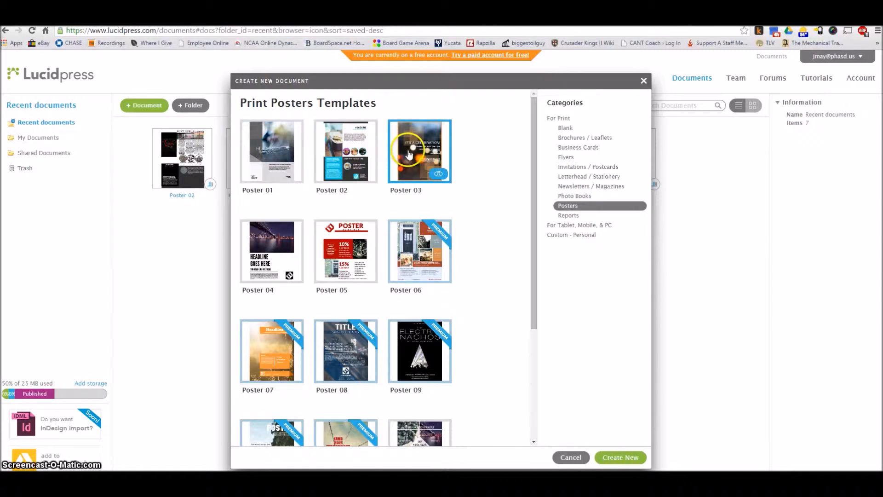
click(356, 170)
double_click(363, 173)
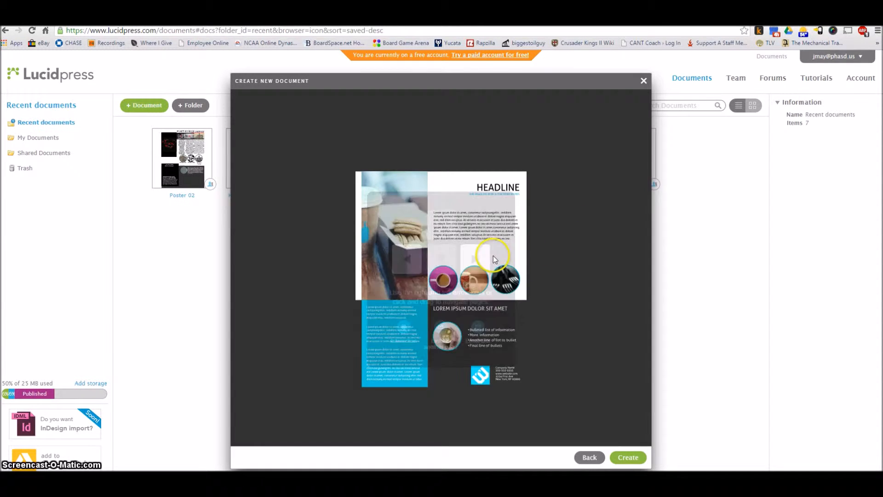
click(440, 280)
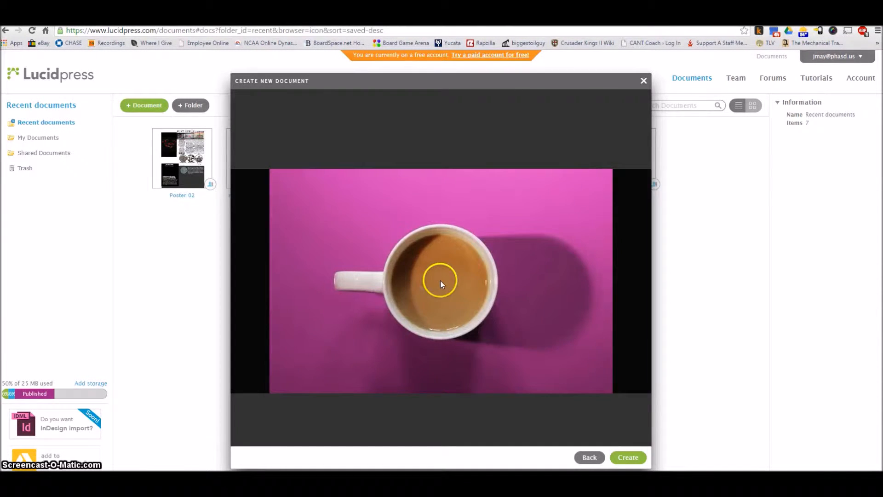
click(440, 280)
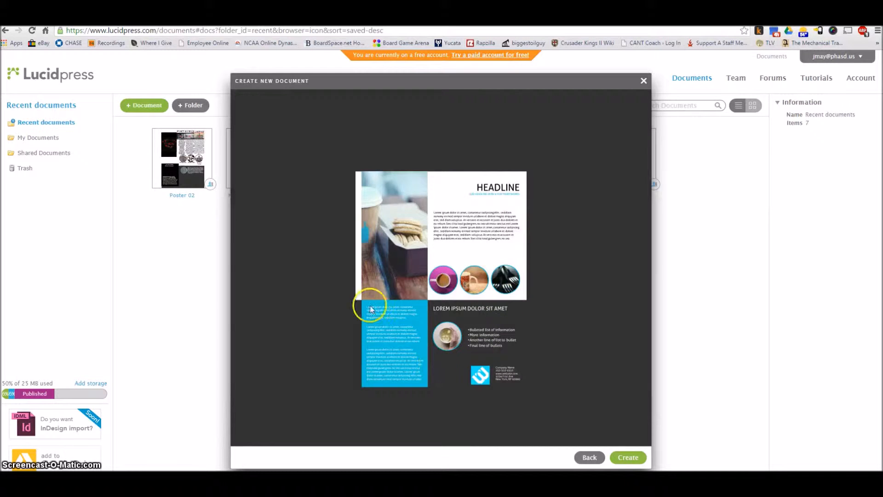
click(593, 458)
- Look through the remaining poster templates and close the template chooser without creating a document
scroll(296, 246, down, 3)
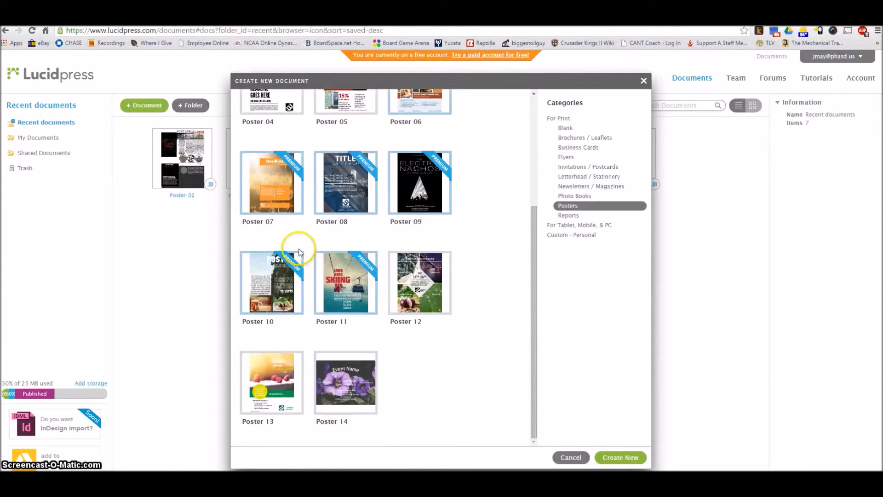
scroll(322, 284, up, 3)
click(643, 81)
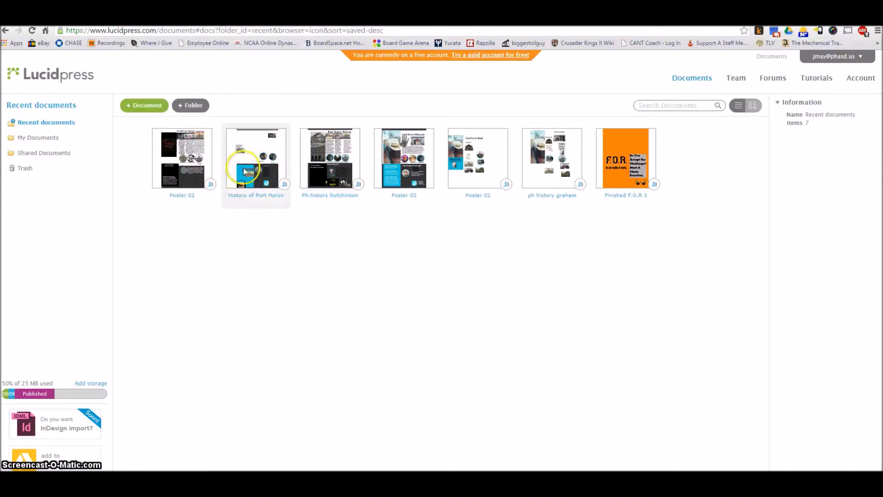
- Open the fourth recent document, Poster 02, for editing and show its page thumbnails
click(401, 159)
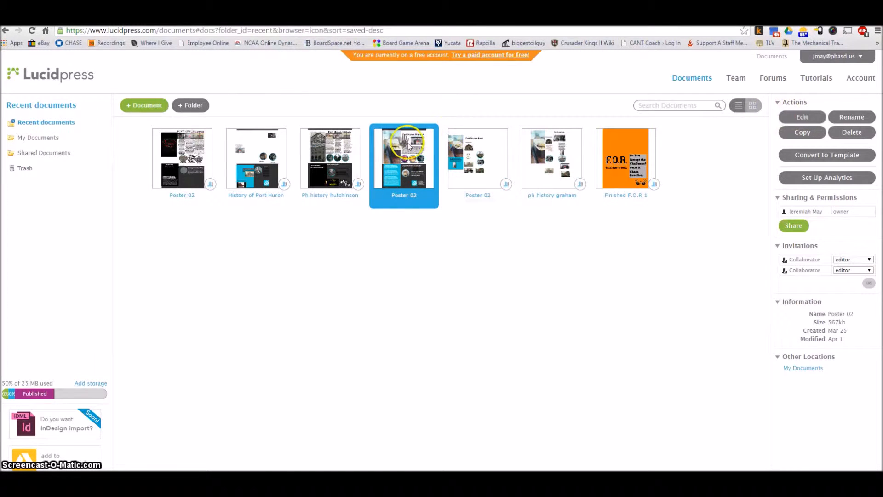
click(805, 118)
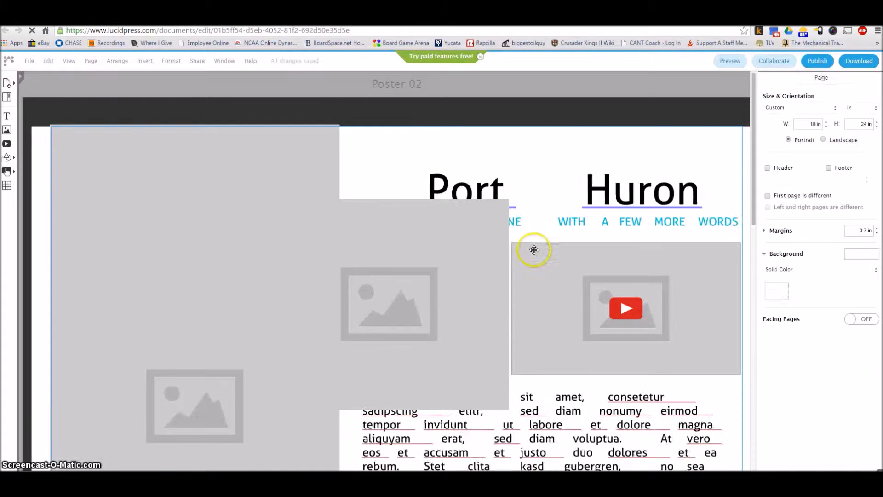
scroll(534, 249, down, 8)
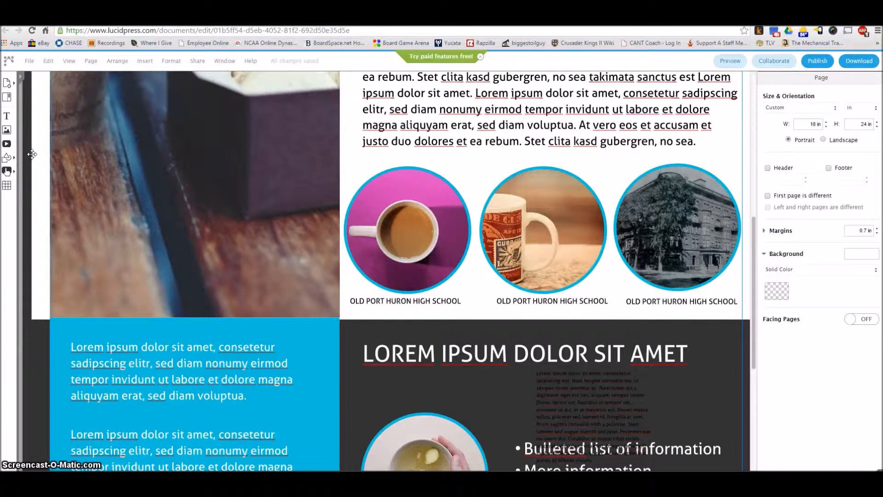
click(21, 81)
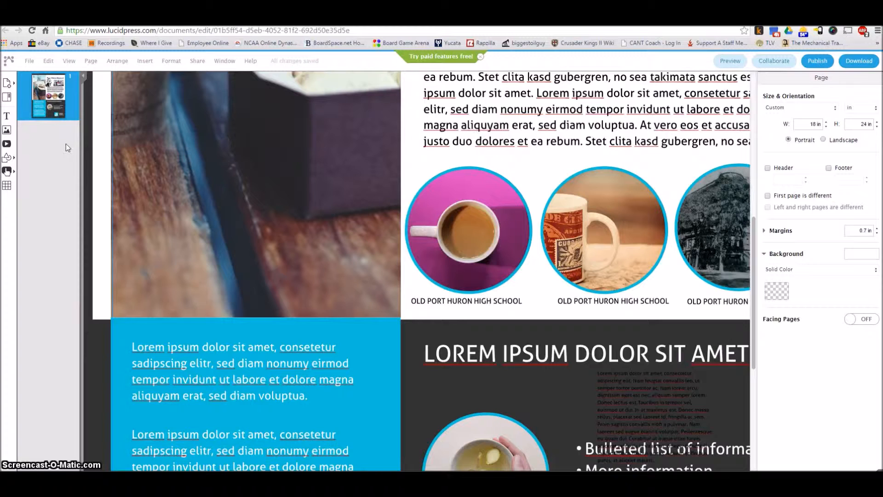
click(53, 90)
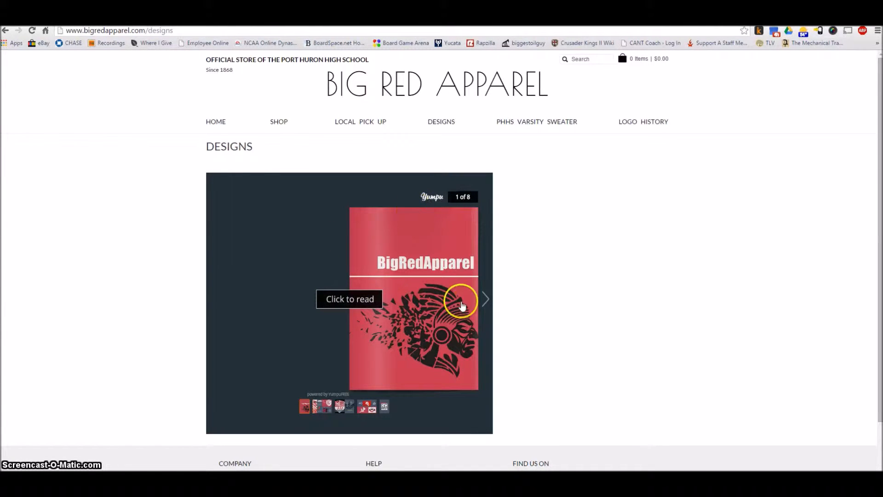
- Flip forward and back through the embedded magazine on the Big Red Apparel designs page
click(486, 299)
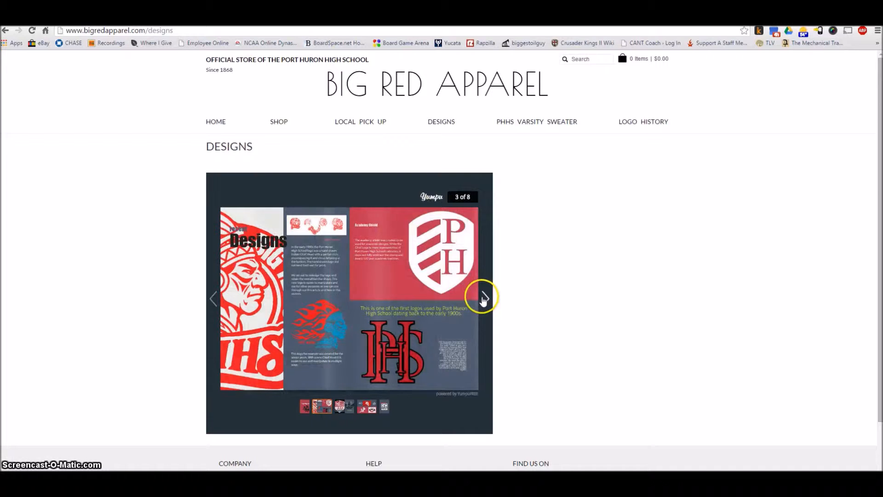
click(484, 298)
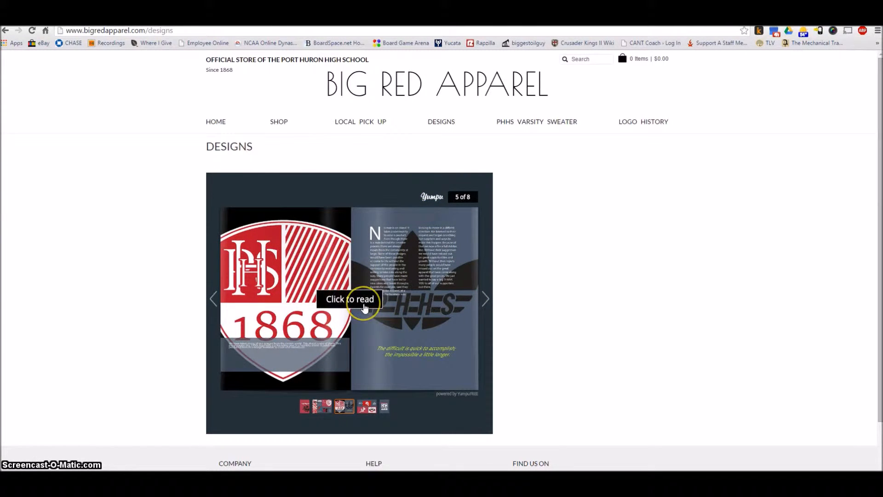
click(478, 304)
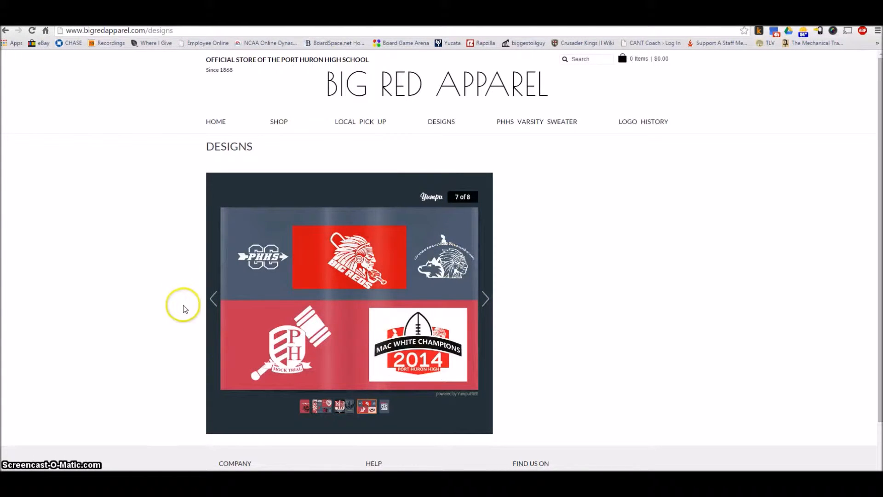
click(214, 300)
click(214, 300)
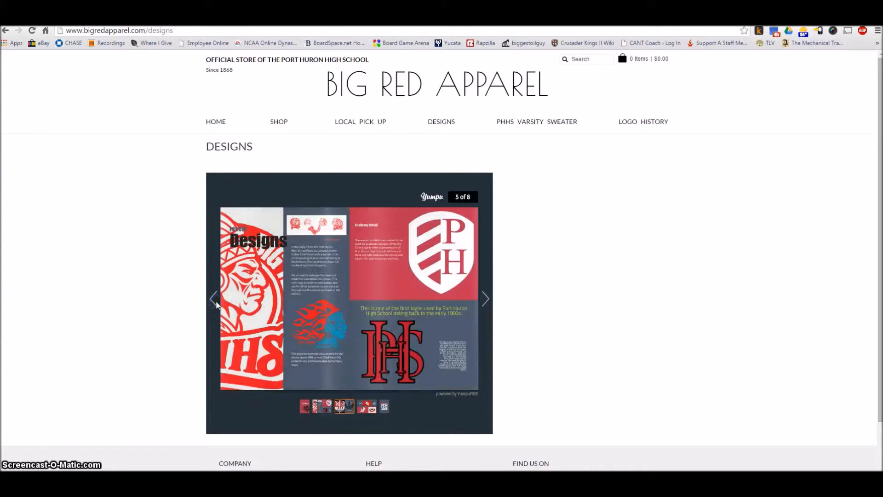
- View the Big Red Apparel magazine in full screen, page through to its back cover and return to the front cover
click(348, 297)
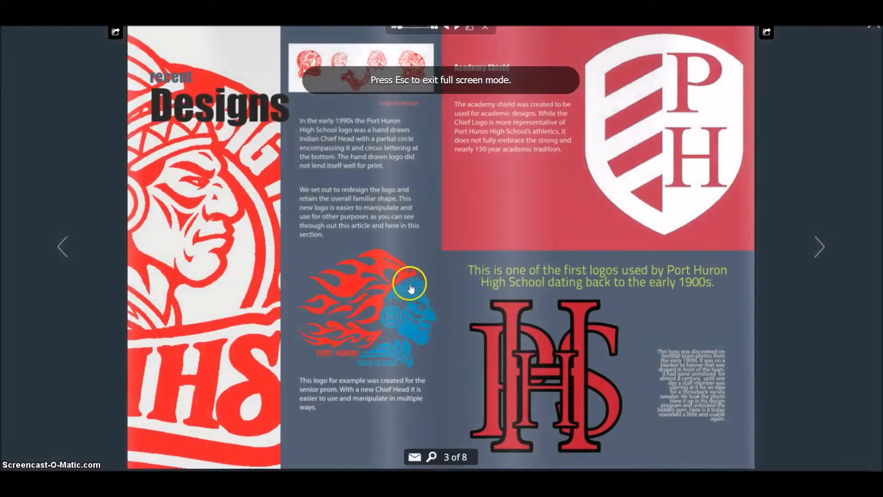
click(68, 251)
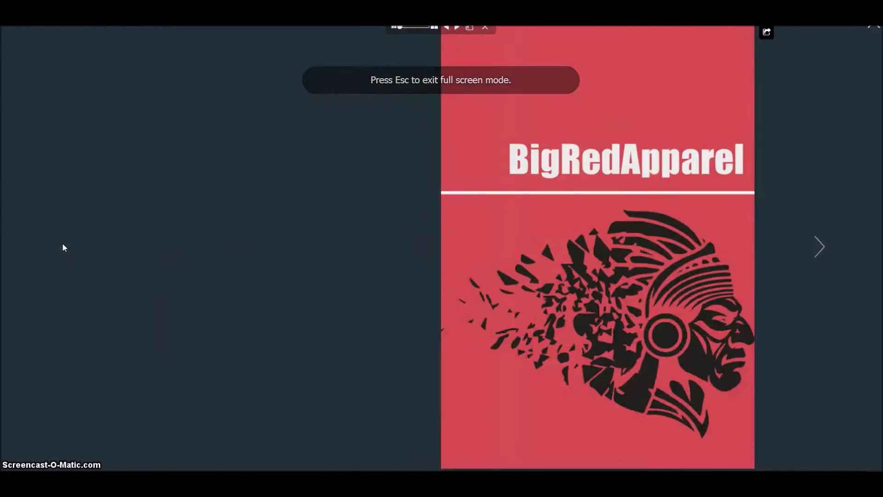
click(818, 247)
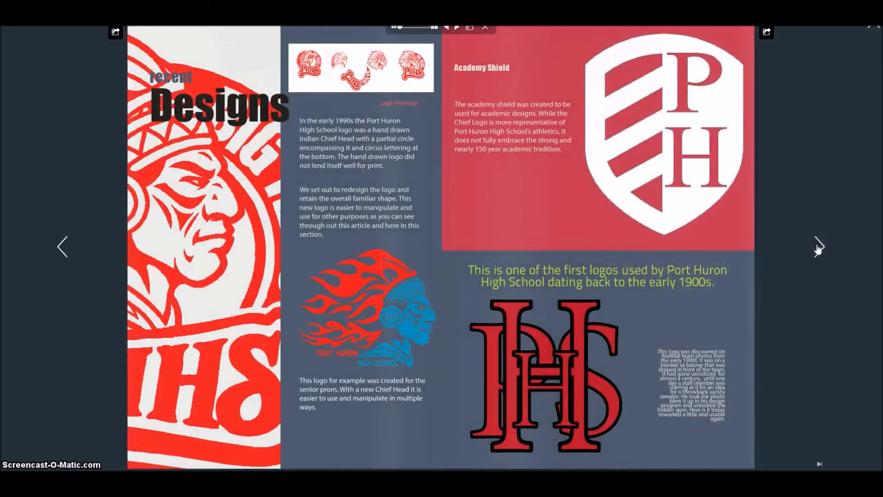
click(818, 247)
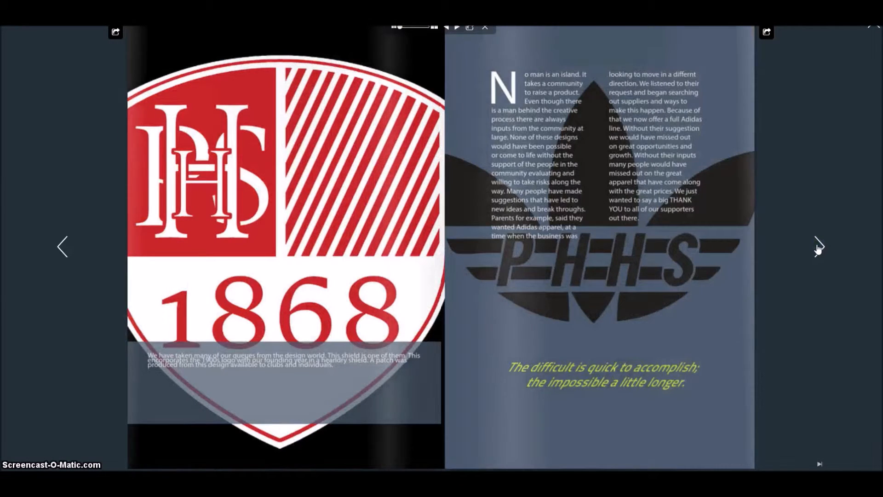
click(839, 251)
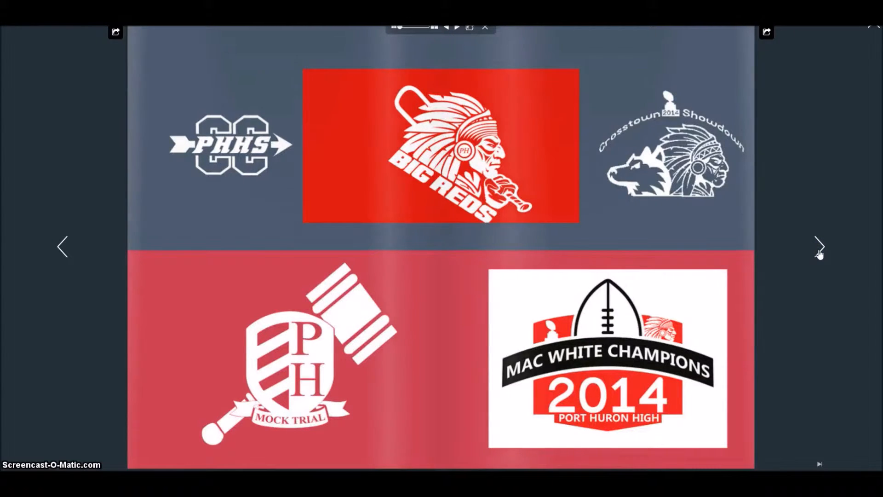
click(819, 248)
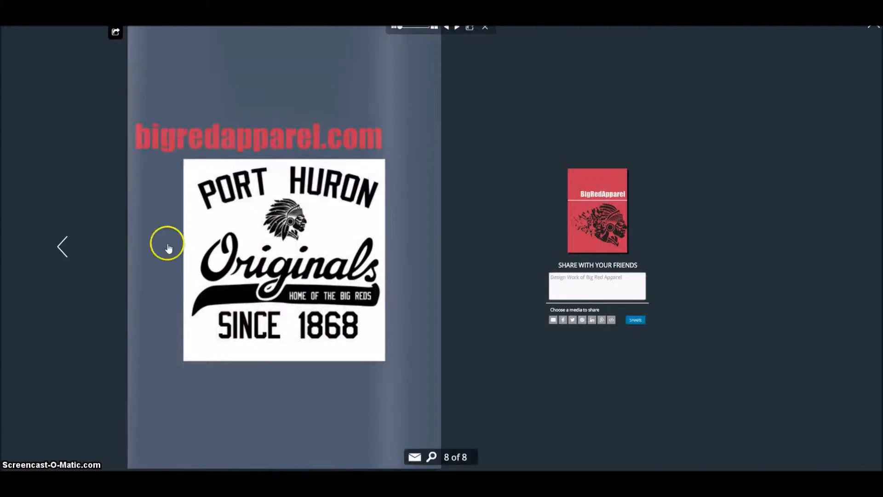
click(65, 247)
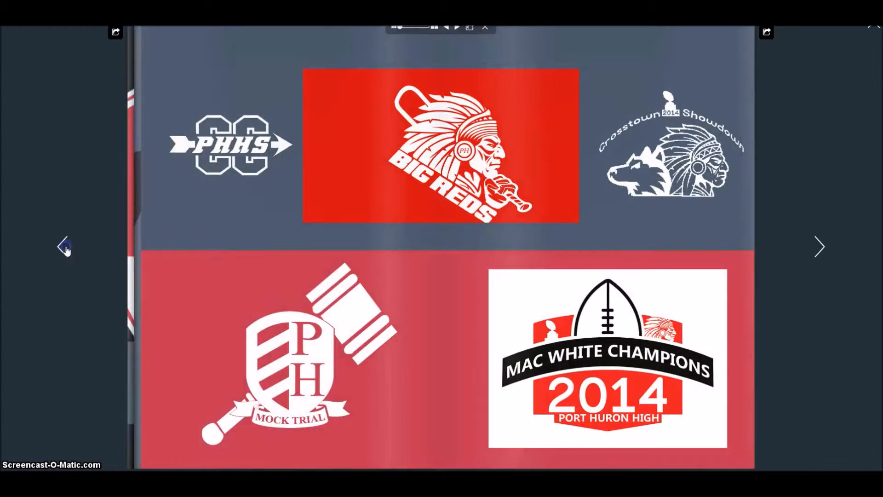
click(65, 248)
click(65, 248)
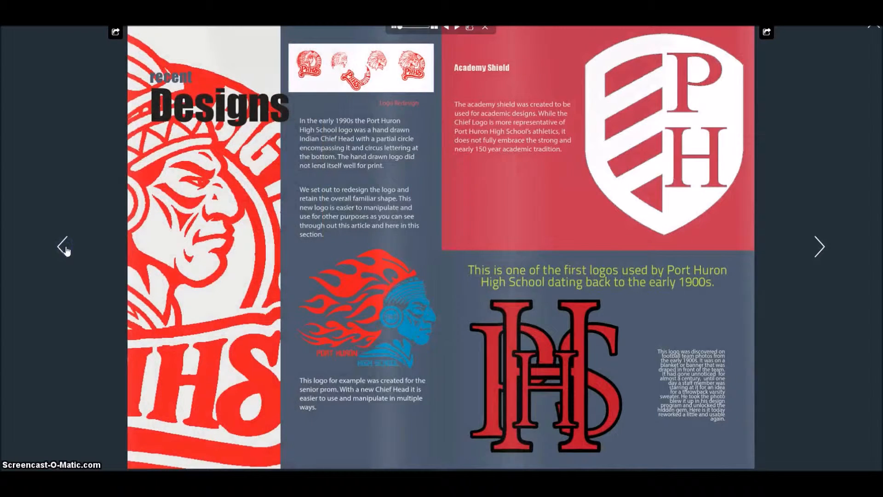
click(65, 249)
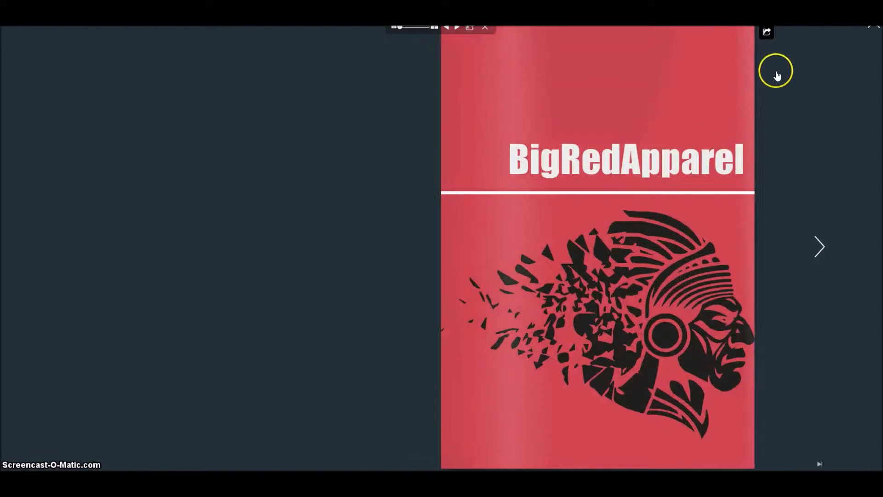
key(Escape)
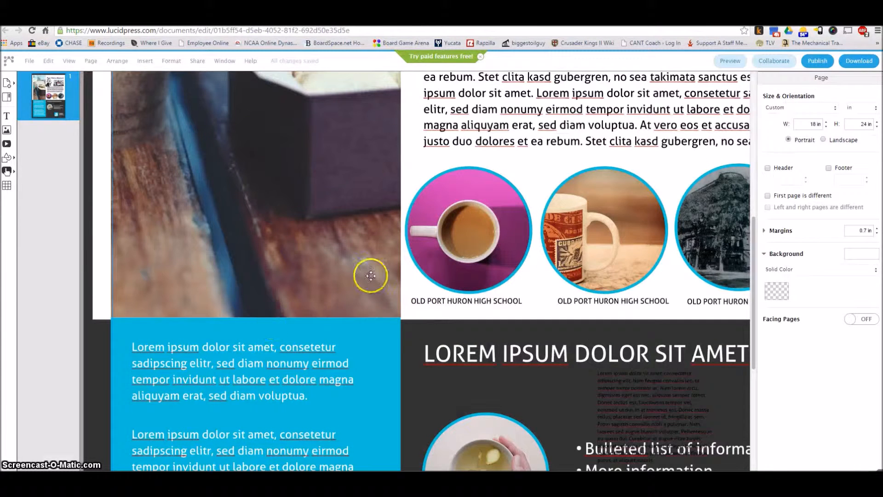
- Hide the poster's page thumbnails and dismiss the paid features banner, leaving scroll area editing
click(7, 100)
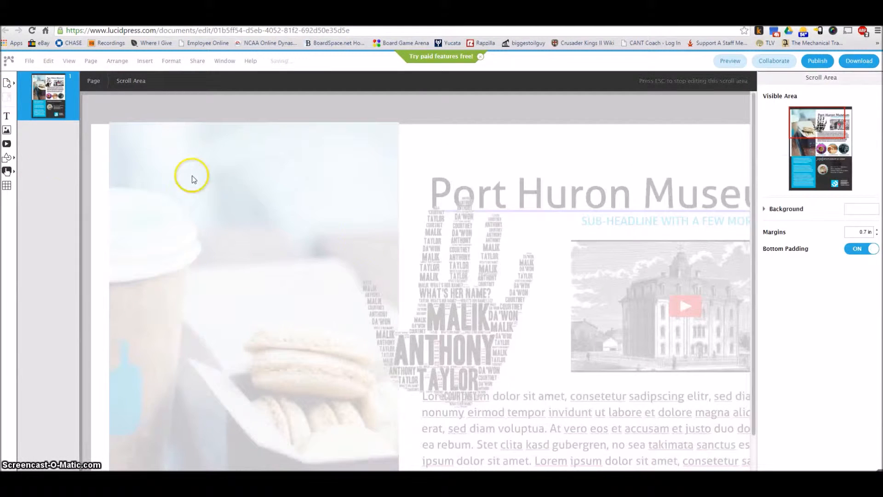
click(204, 224)
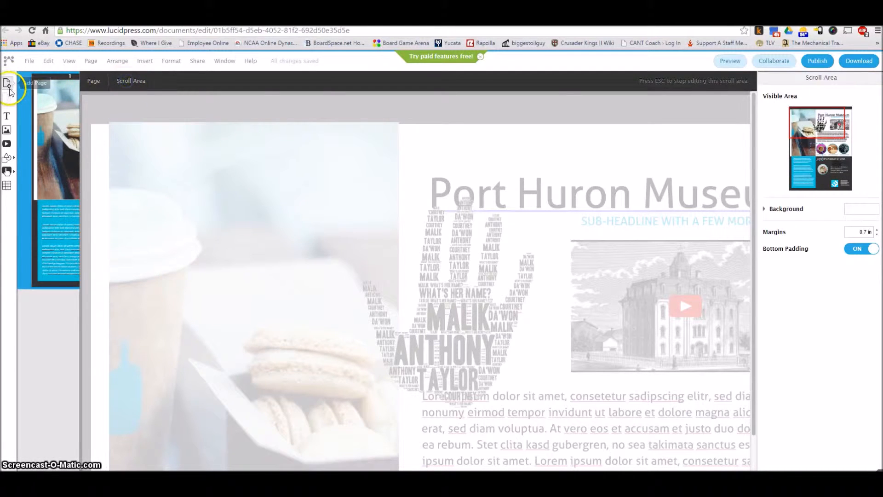
click(73, 77)
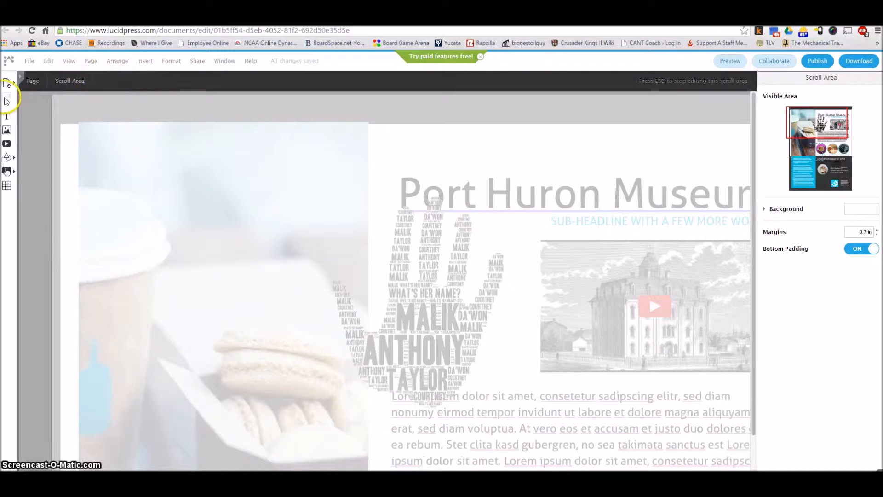
click(481, 57)
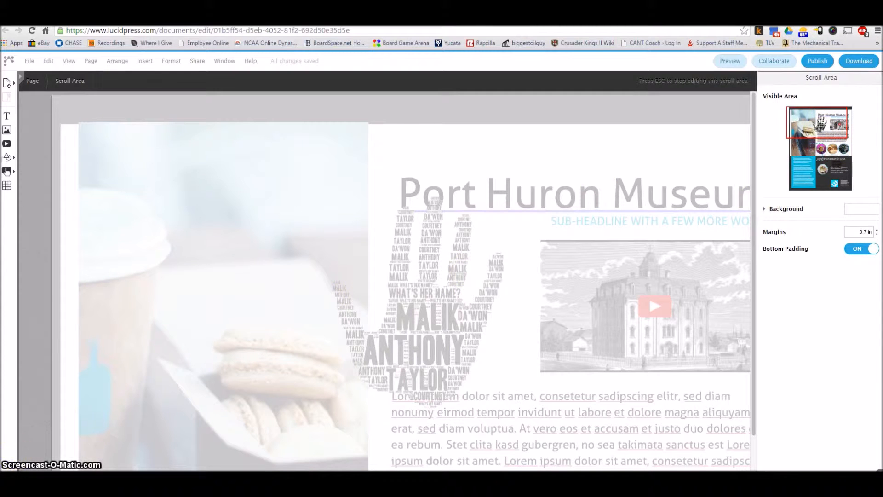
key(Escape)
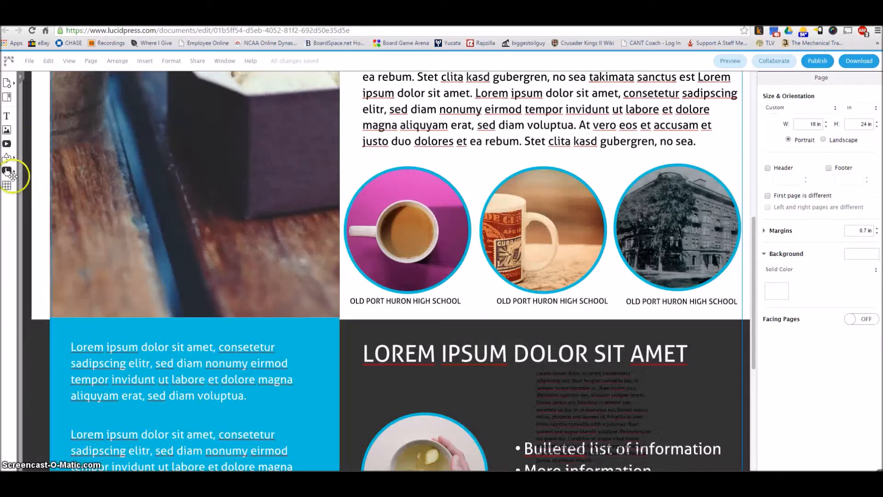
- Add a text box of placeholder text and move it onto the large wooden table photo
click(9, 115)
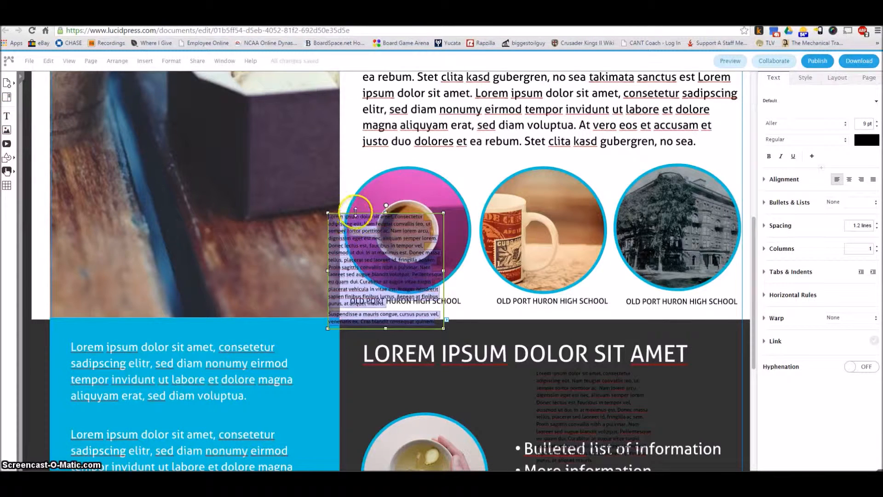
click(364, 224)
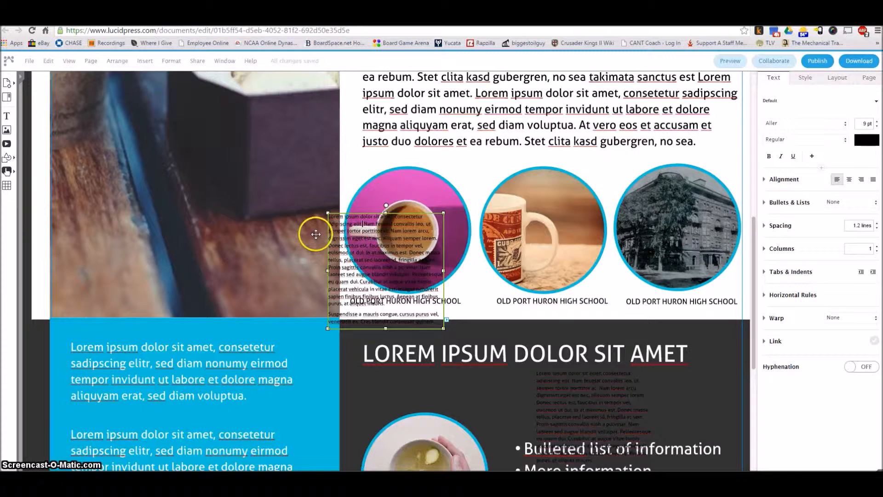
drag(316, 234, 241, 204)
click(372, 240)
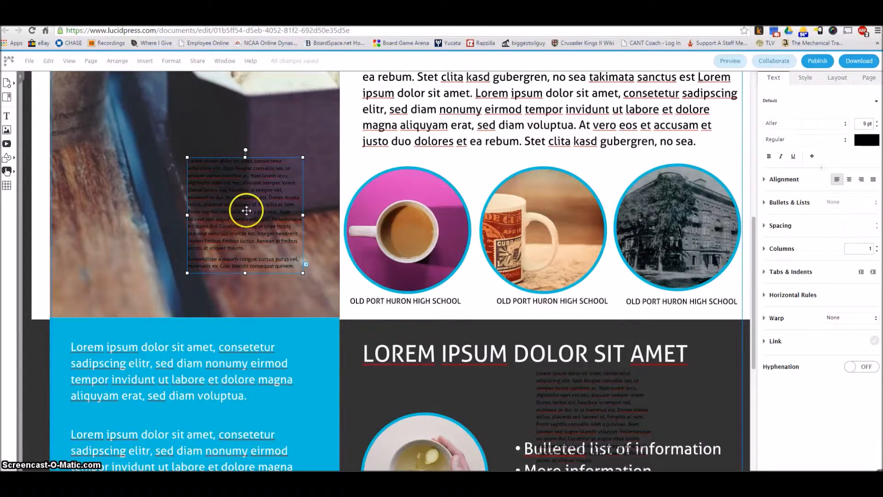
drag(249, 208, 195, 191)
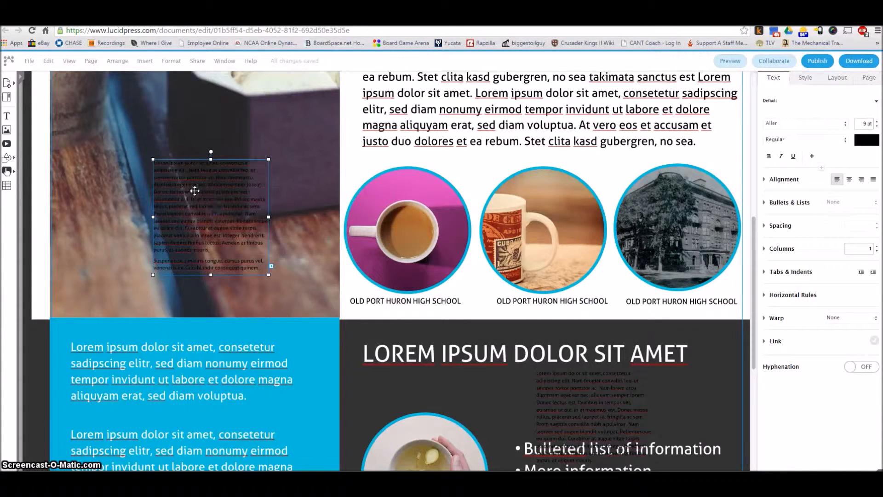
- Select the placeholder text inside the new text box and enlarge the box from its lower-right corner
double_click(173, 180)
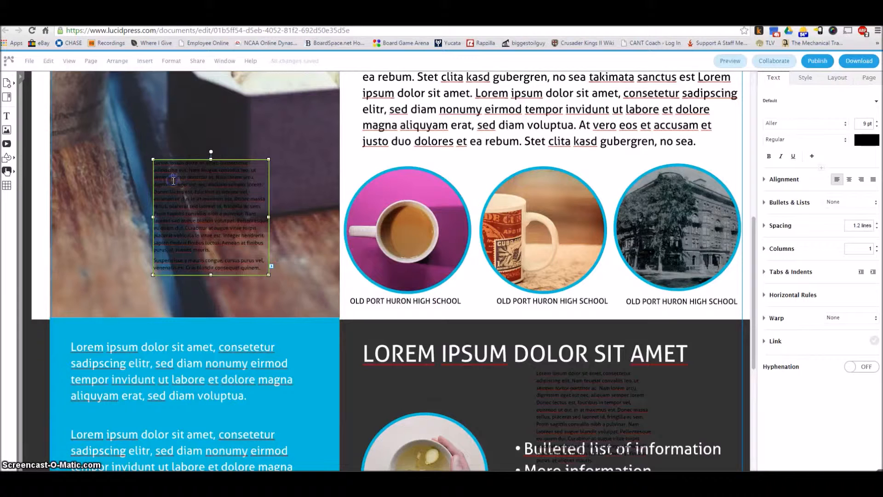
drag(156, 165, 249, 269)
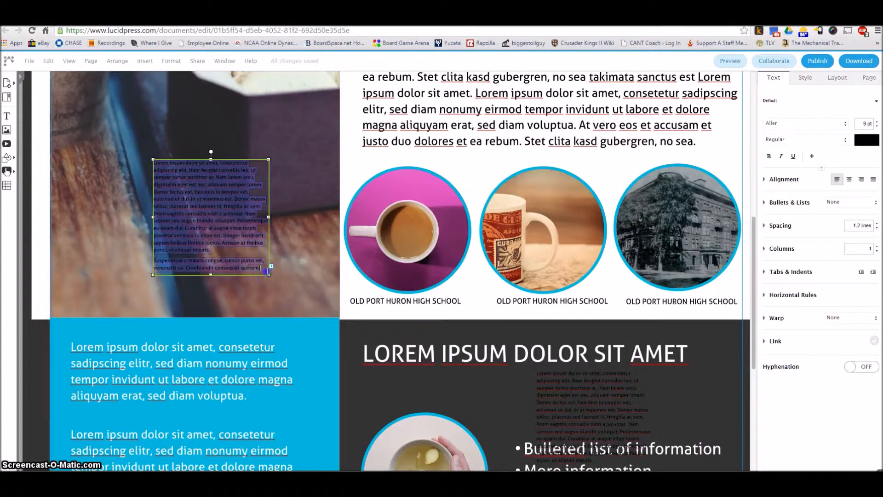
click(271, 265)
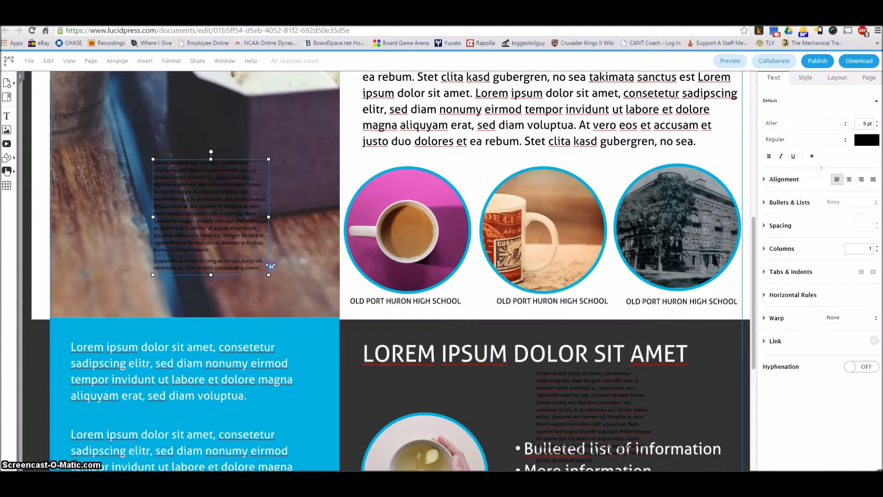
double_click(263, 214)
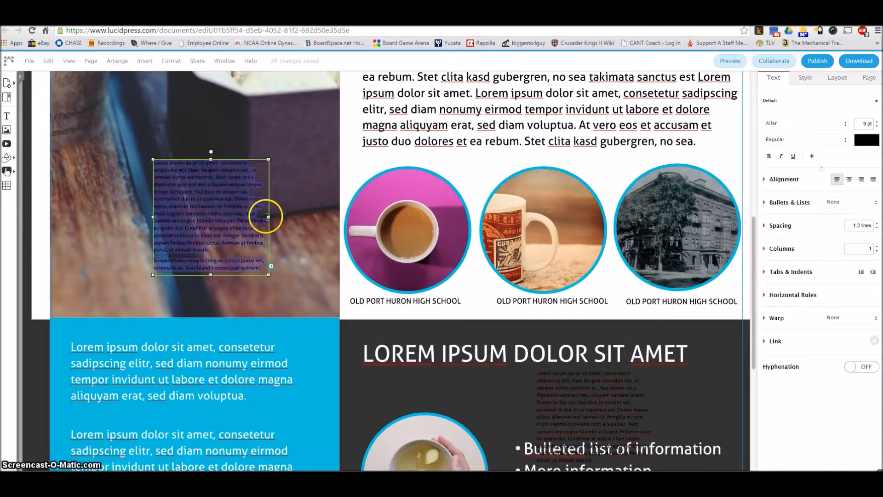
drag(292, 289, 310, 296)
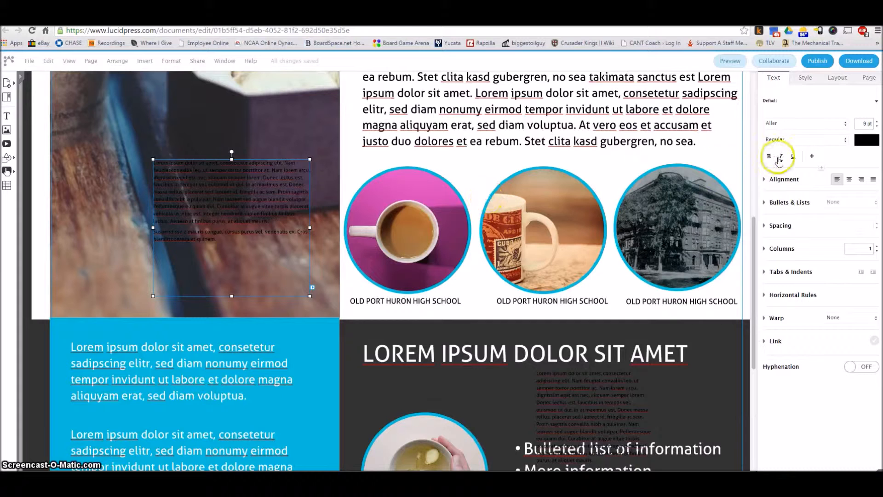
- Set the text box's font to ChunkFive and apply the Body - Black paragraph style
click(794, 124)
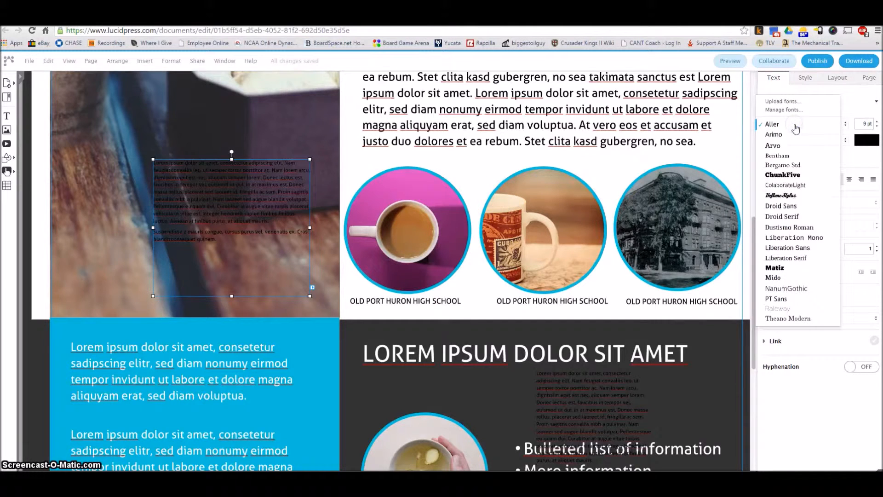
click(780, 197)
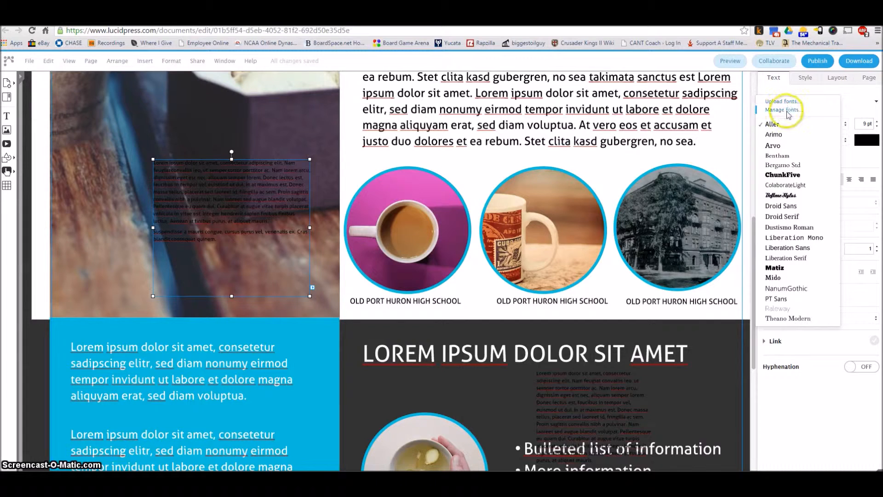
click(782, 175)
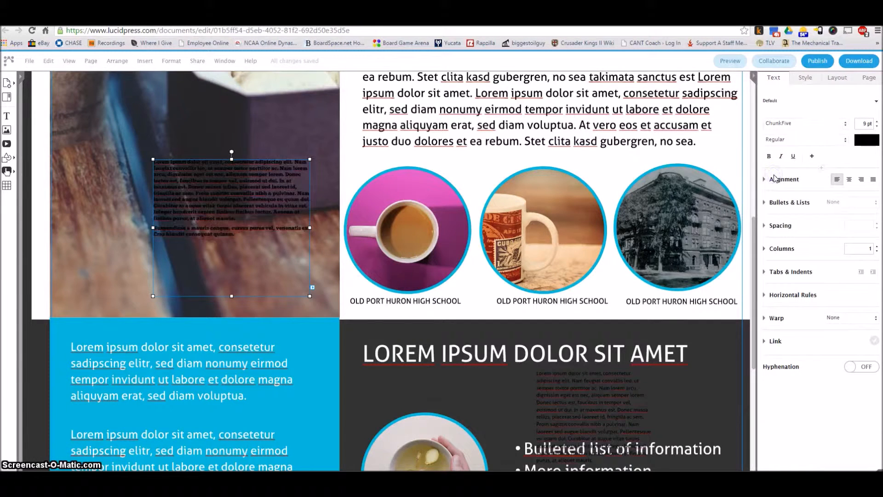
click(866, 143)
click(834, 102)
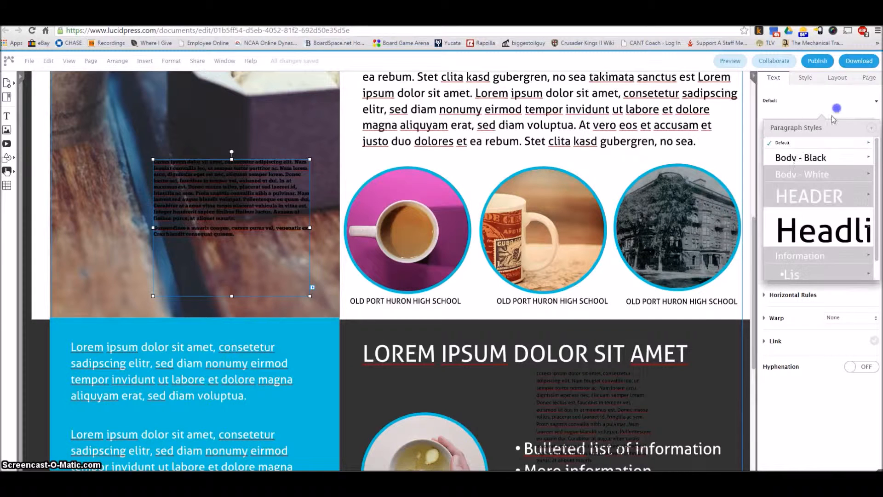
click(801, 157)
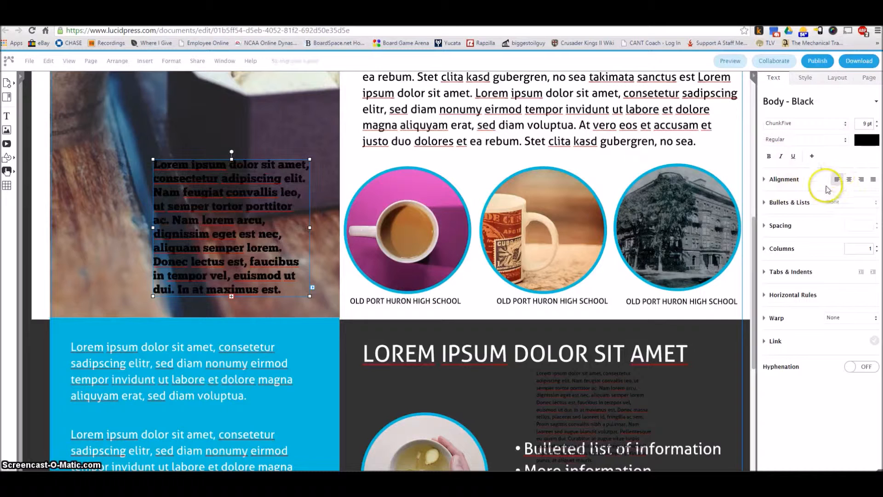
- Turn on the text box's shadow and look over its layout and page settings
click(768, 227)
click(771, 228)
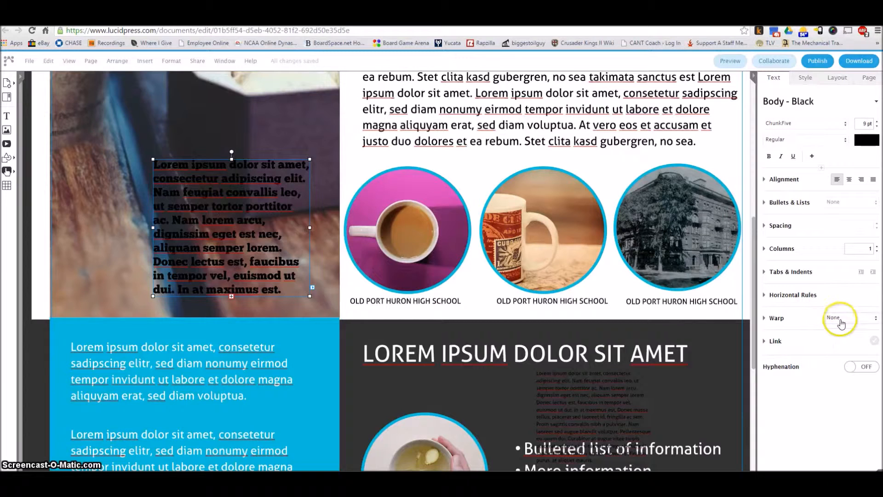
click(809, 81)
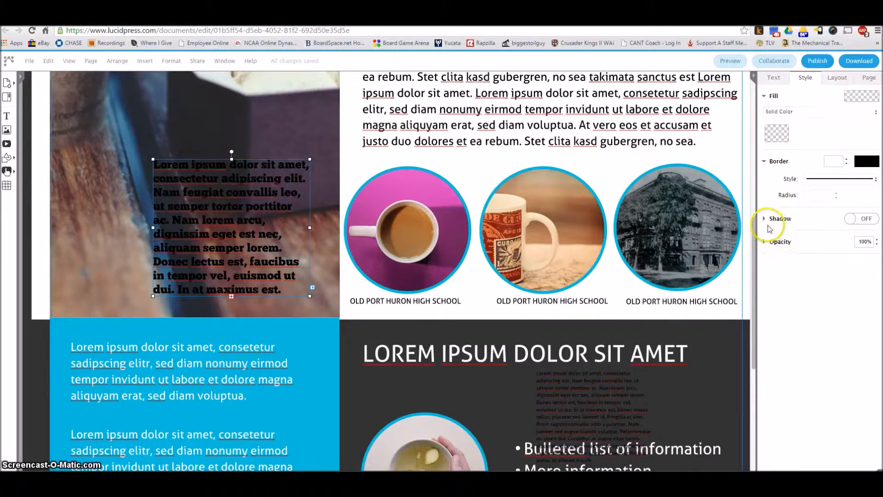
click(868, 219)
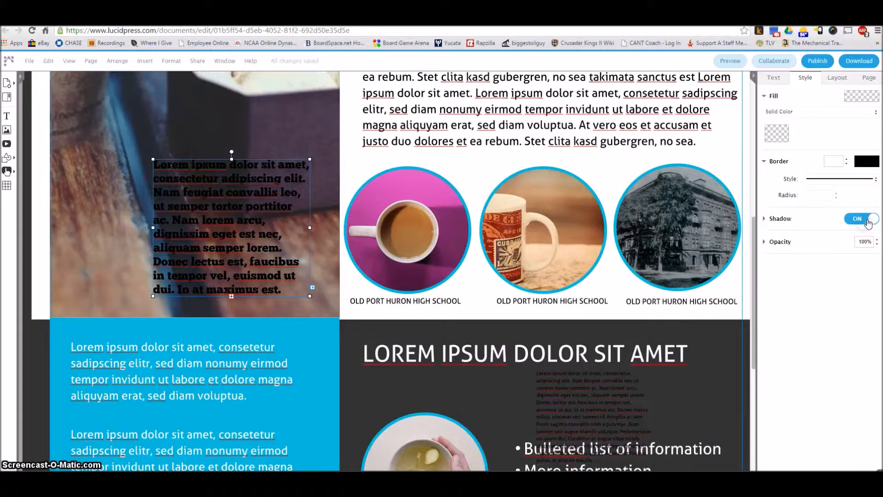
click(837, 78)
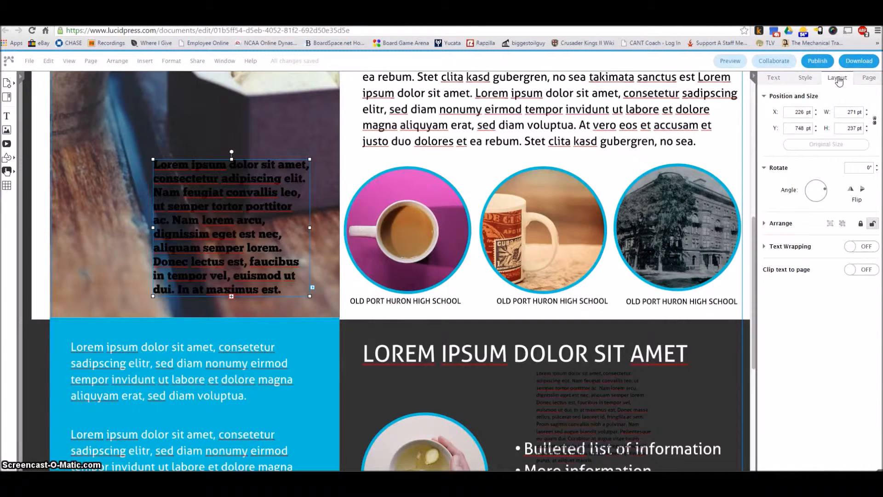
click(868, 79)
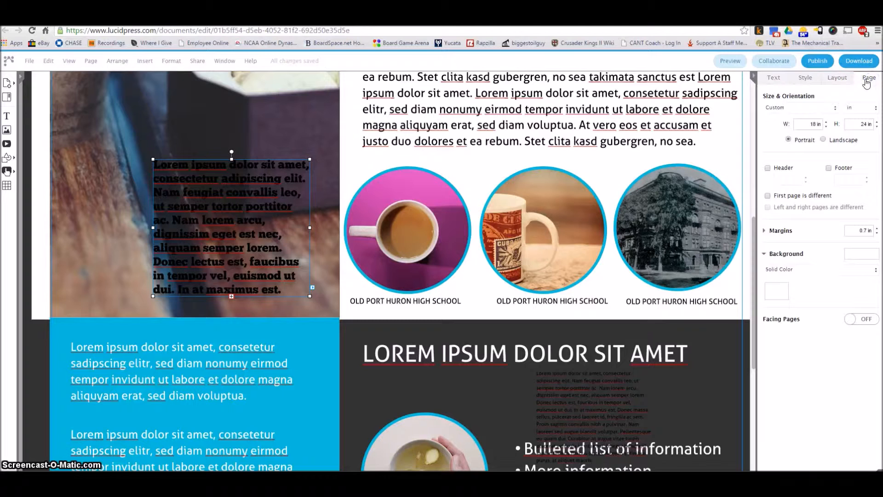
- Delete the placeholder text and remove the empty text box from the large photo
click(774, 86)
double_click(207, 168)
key(Delete)
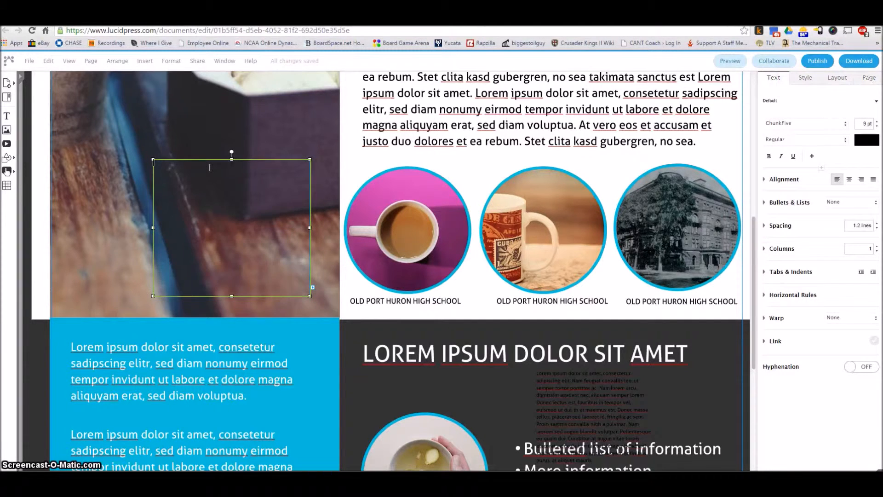
click(208, 154)
click(219, 203)
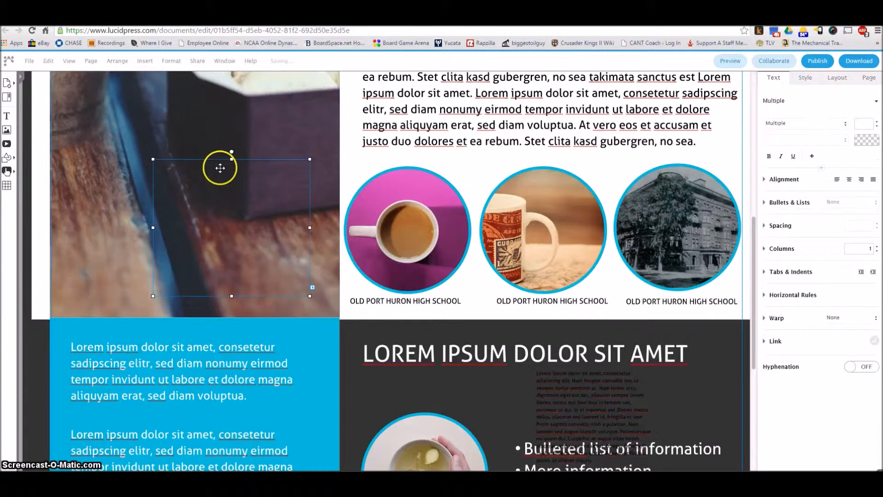
key(Escape)
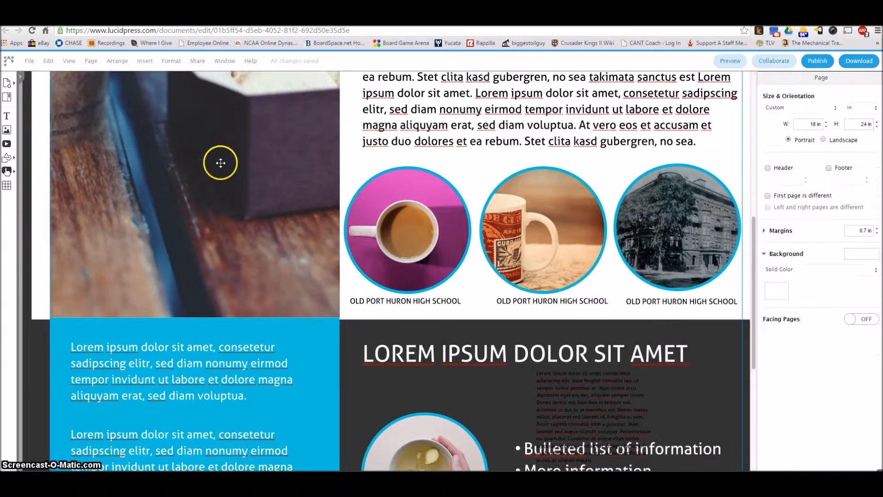
- Insert the handprint image from the image library over the large photo and delete it again
click(7, 130)
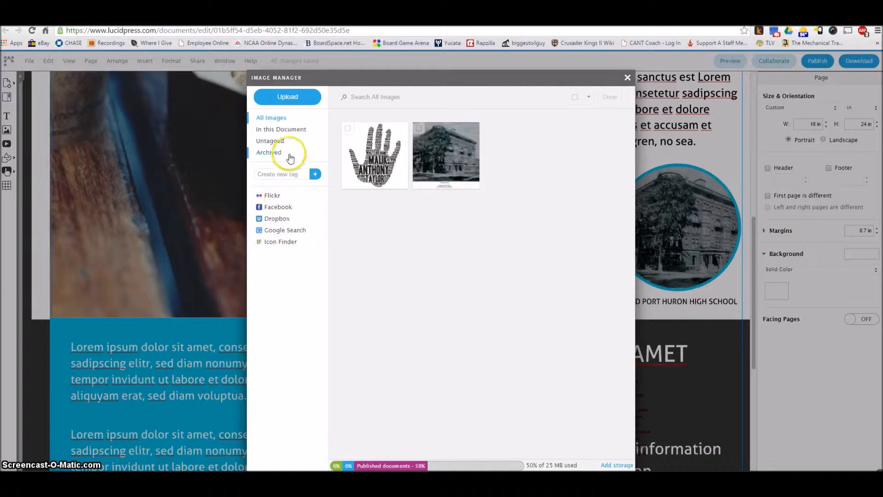
click(364, 97)
click(591, 97)
drag(375, 152, 382, 264)
click(385, 295)
drag(256, 189, 206, 220)
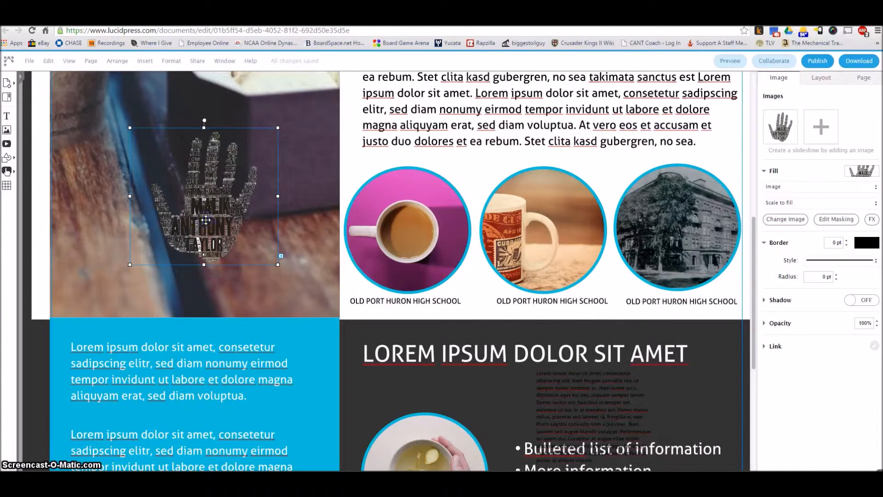
key(Delete)
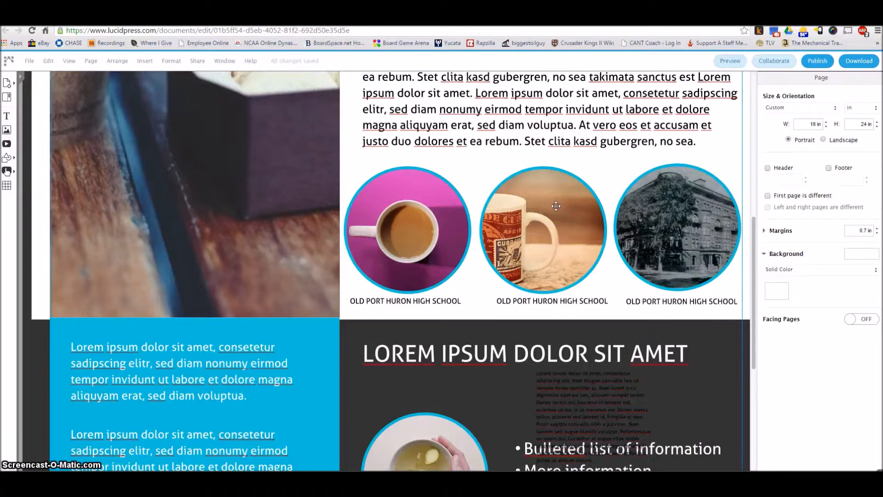
- Edit the masking of the pink coffee cup picture and make its mask slightly narrower
click(437, 220)
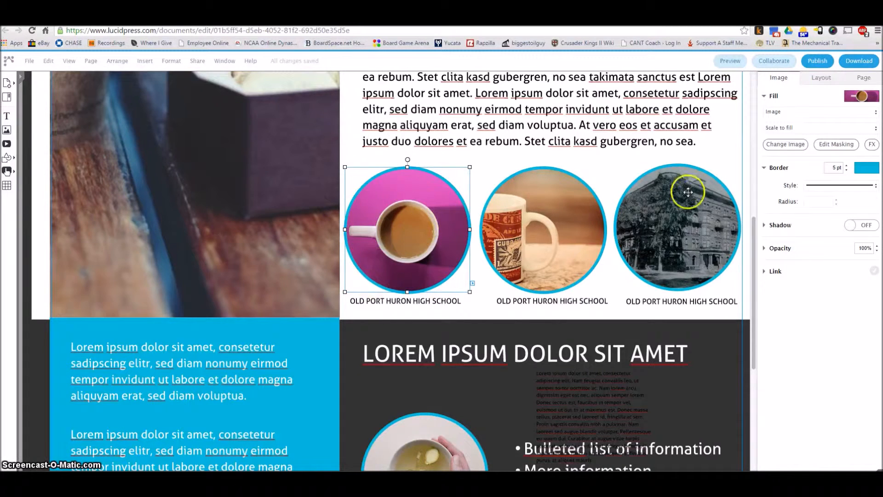
click(829, 145)
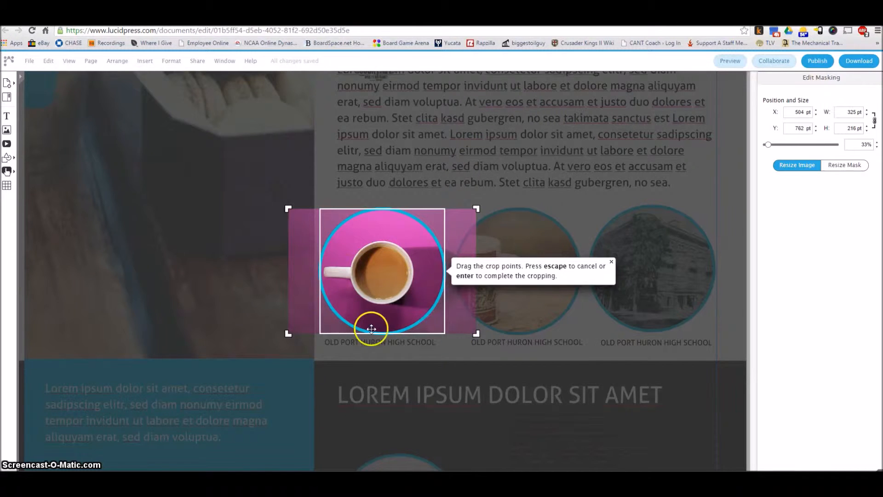
click(836, 167)
click(535, 272)
mouse_move(446, 333)
mouse_down()
mouse_move(466, 339)
mouse_move(440, 337)
mouse_up()
- Resize the coffee cup image within its mask, setting the scale to 40%
click(788, 170)
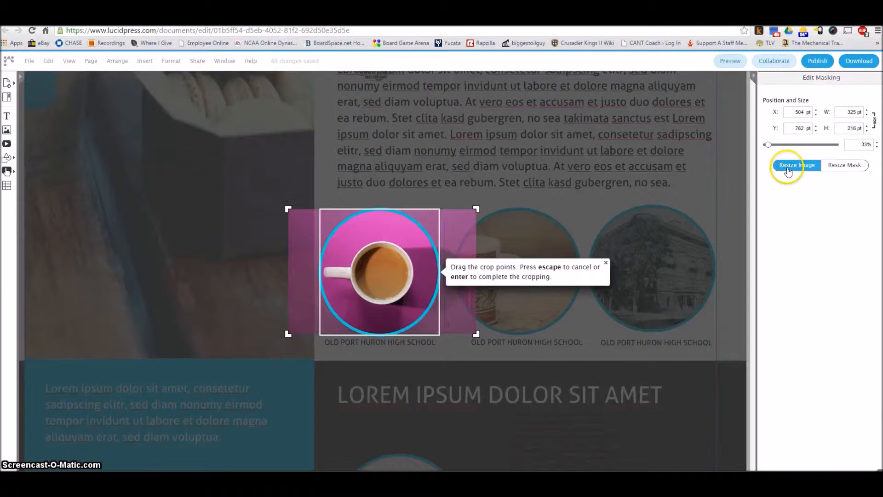
mouse_move(768, 147)
mouse_down()
mouse_move(777, 147)
mouse_move(770, 148)
mouse_up()
drag(392, 259, 400, 258)
drag(768, 147, 766, 148)
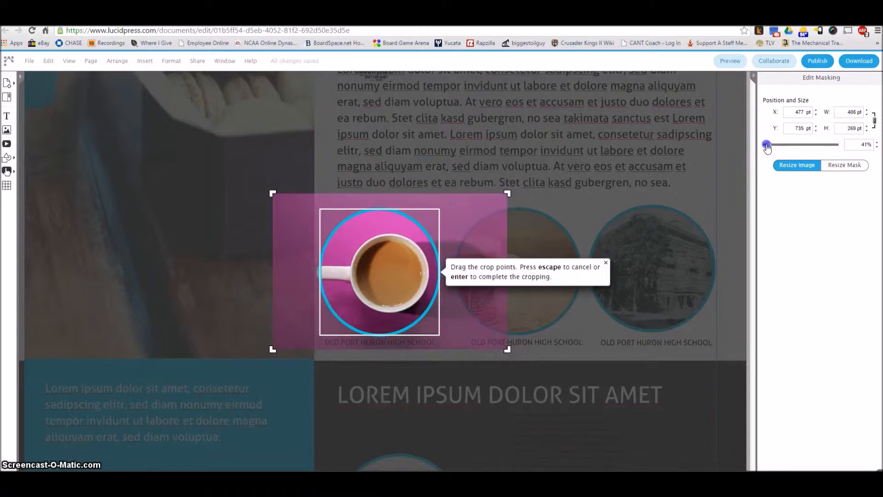
click(861, 145)
text(5040)
- Reduce the coffee cup image's height to 243 pt with the proportions locked
click(855, 129)
key(Down)
key(Down)
key(Down)
key(Down)
key(Down)
key(Down)
key(Down)
key(Down)
key(Down)
key(Down)
key(Down)
key(Down)
key(Down)
key(Down)
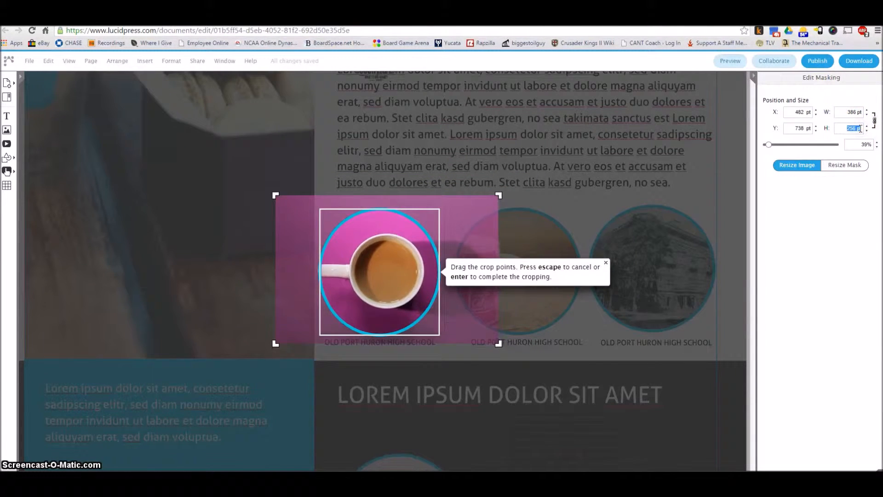
key(Down)
key(Down)
key(Down)
key(Down)
key(Down)
key(Down)
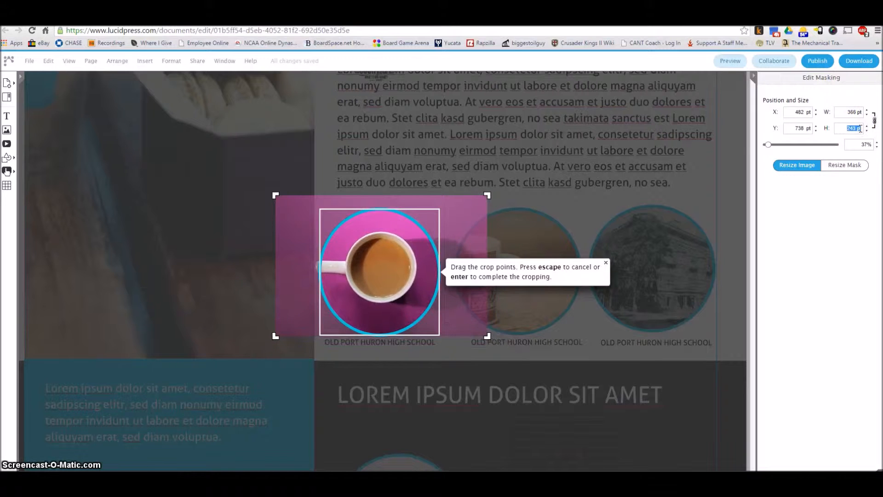
- Shift the cup image within its mask, complete the cropping and nudge the masked picture sideways over its caption
drag(385, 248, 395, 251)
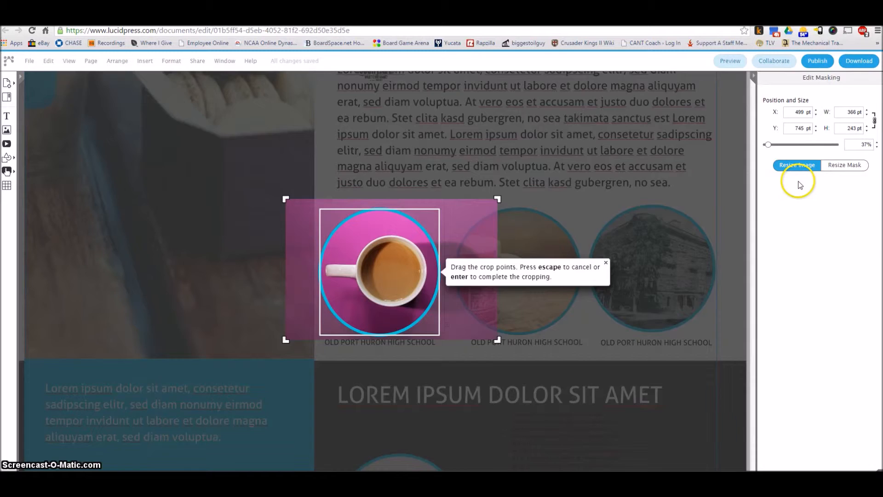
key(Return)
mouse_move(402, 230)
mouse_down()
mouse_move(411, 230)
mouse_move(402, 239)
mouse_move(432, 229)
mouse_move(410, 229)
mouse_up()
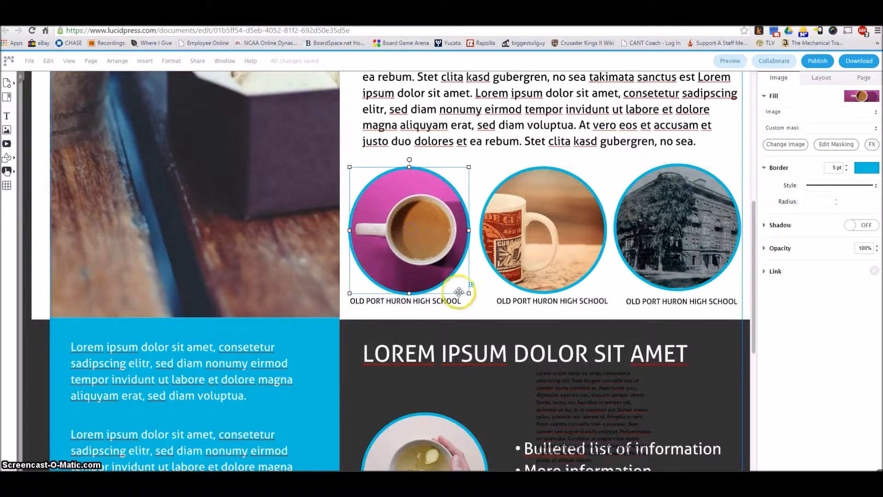
click(481, 305)
click(517, 226)
click(529, 226)
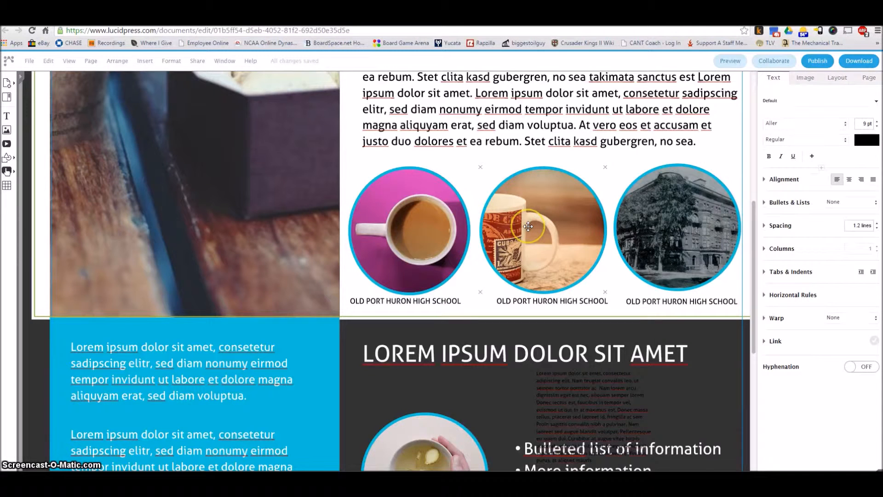
click(387, 206)
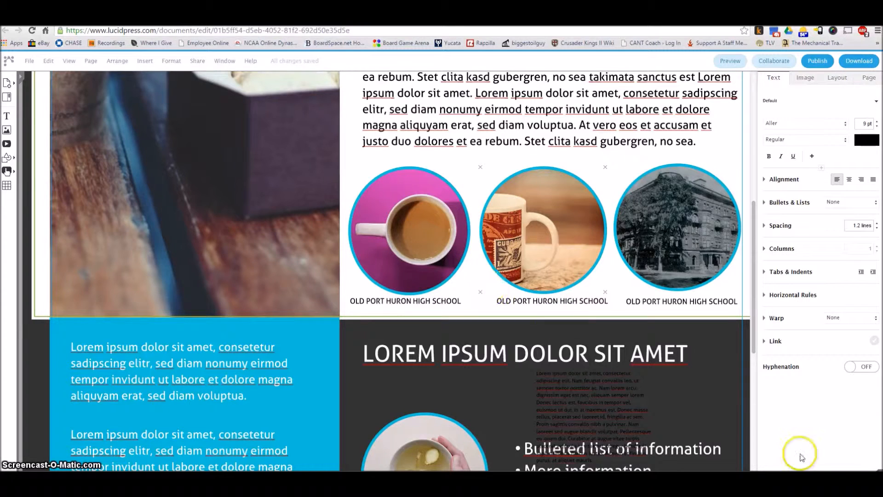
- Show the poster's layer list and unlock the mug image in the middle circle
click(878, 467)
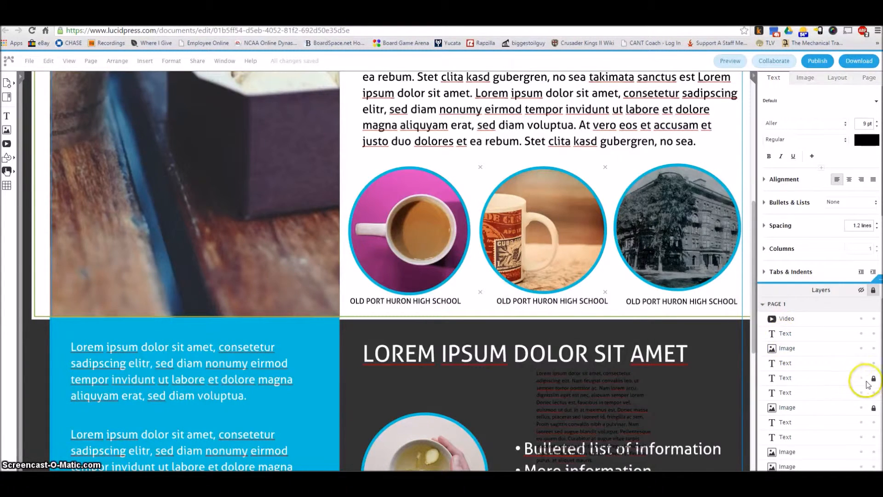
scroll(847, 387, down, 3)
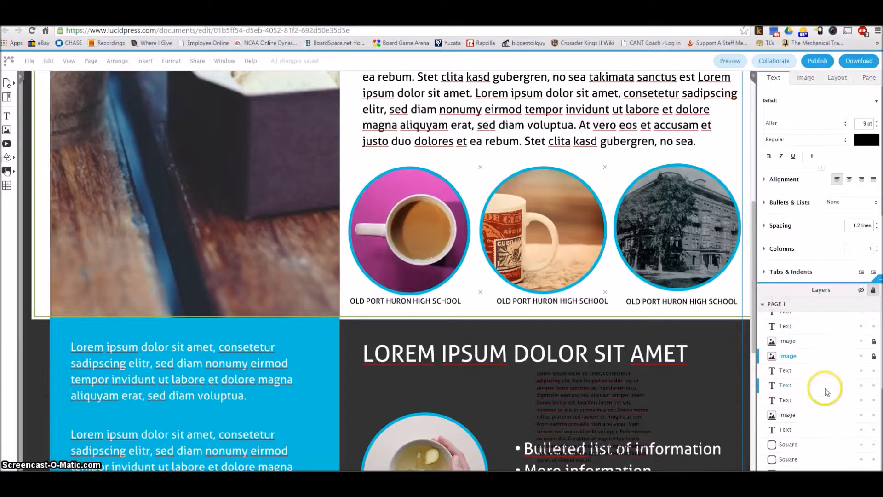
click(800, 357)
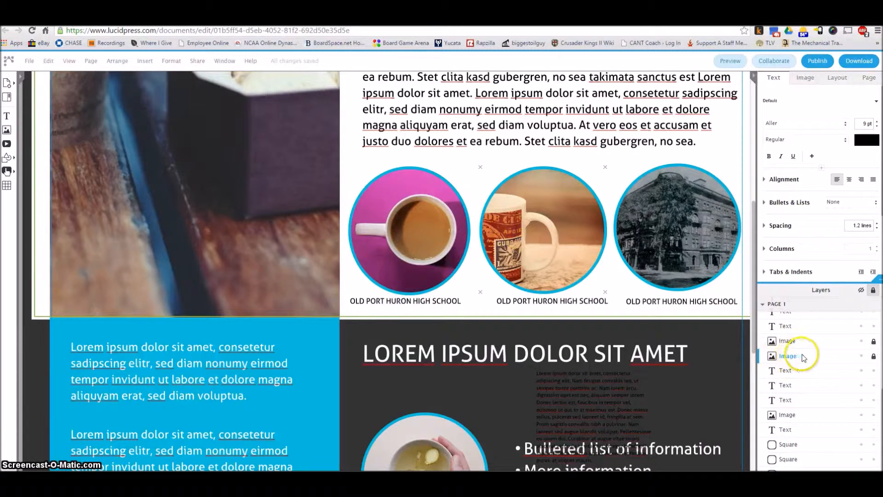
click(874, 356)
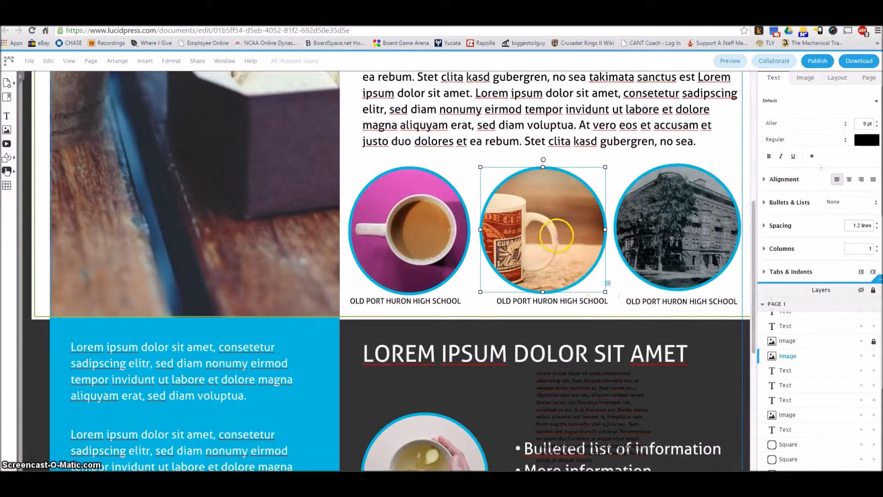
- Select the middle mug image through its layer and nudge it slightly up and sideways
click(806, 77)
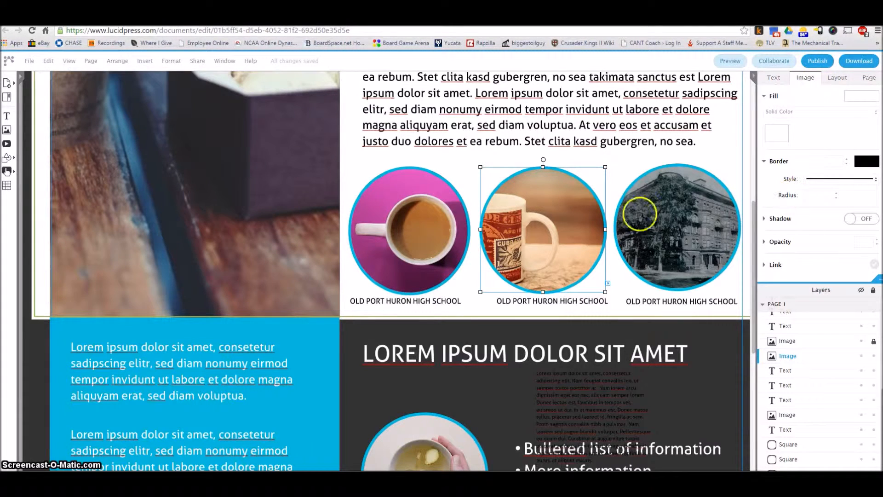
click(549, 207)
click(551, 196)
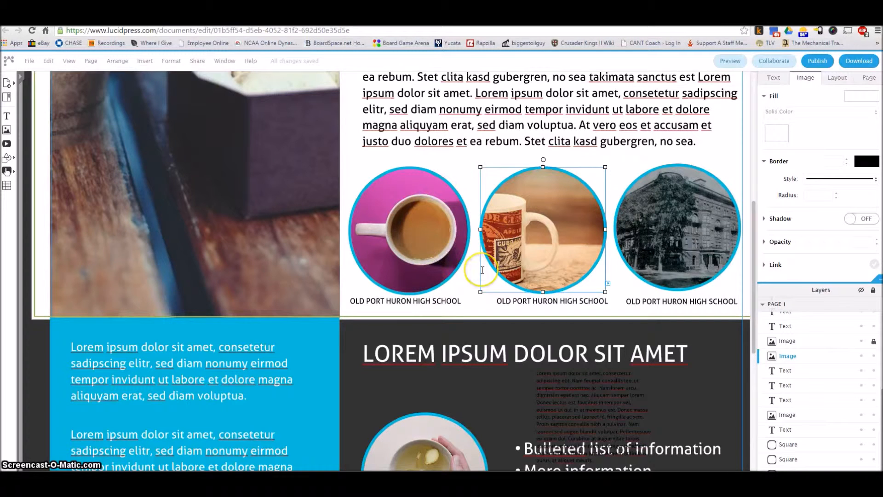
click(786, 356)
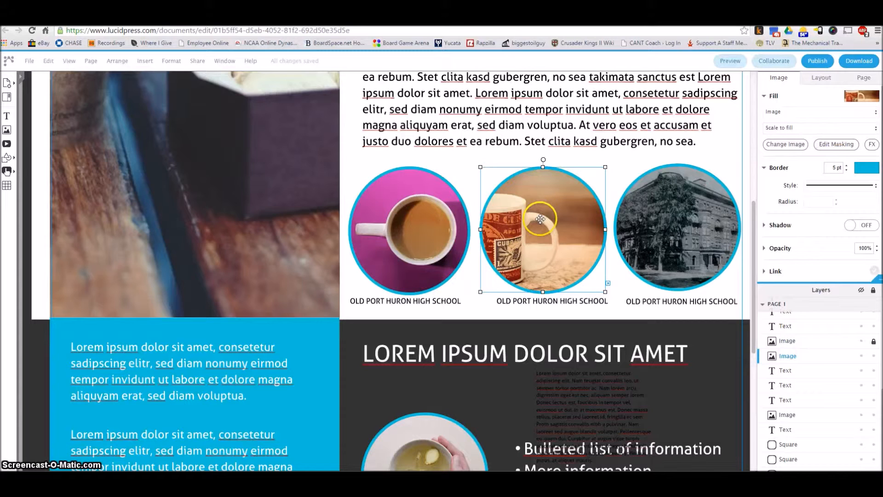
drag(541, 219, 540, 217)
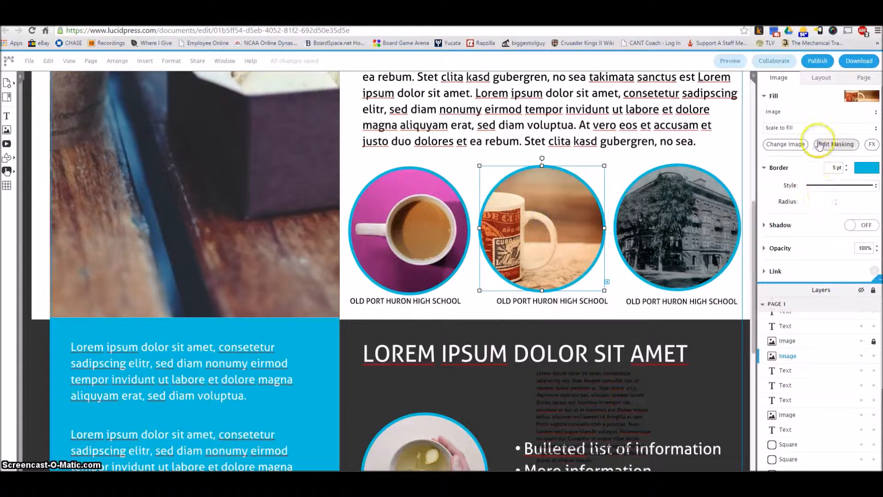
- Edit the mug image's masking so the whole mug sits inside the circle, and complete the cropping
click(837, 144)
drag(486, 272, 520, 268)
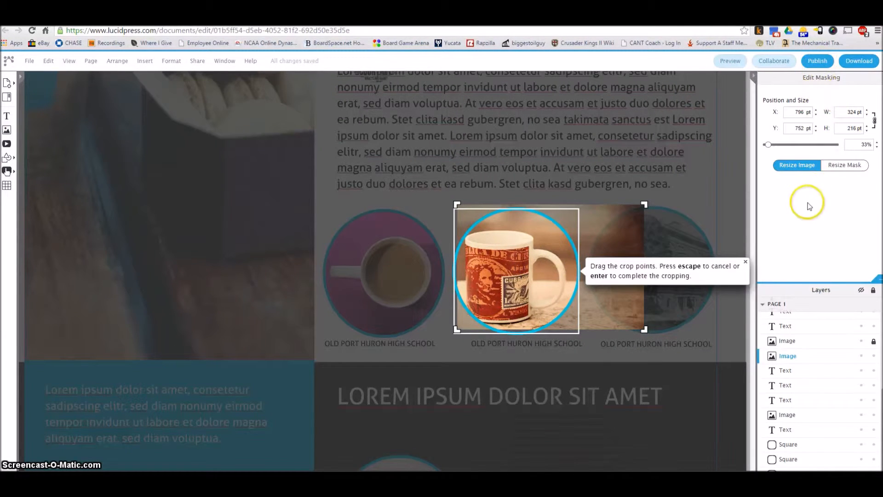
key(Return)
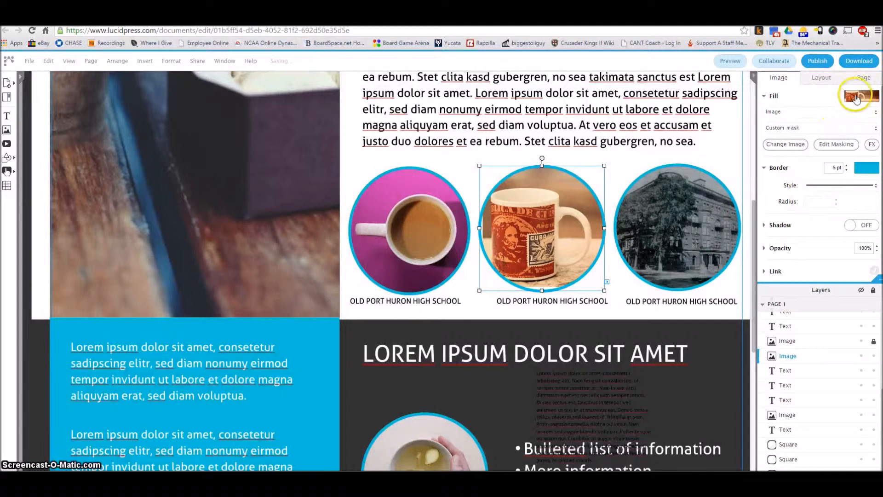
- Replace the mug picture with a newly uploaded 800 x 600 Big Red Apparel logo image from the computer
click(796, 145)
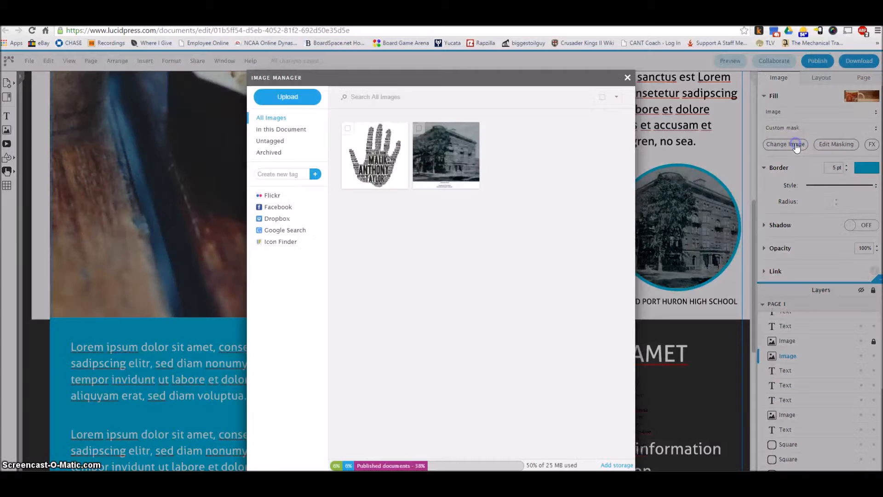
click(456, 158)
click(286, 96)
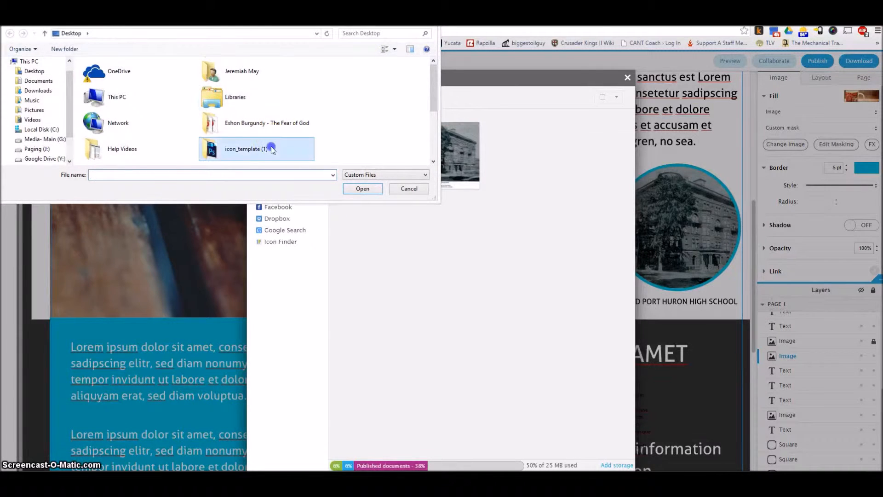
scroll(271, 147, down, 5)
click(220, 77)
click(364, 188)
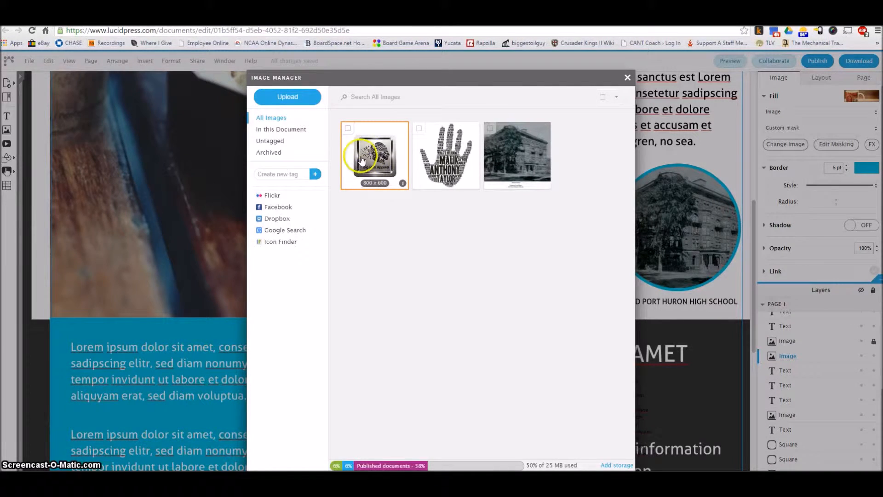
click(361, 160)
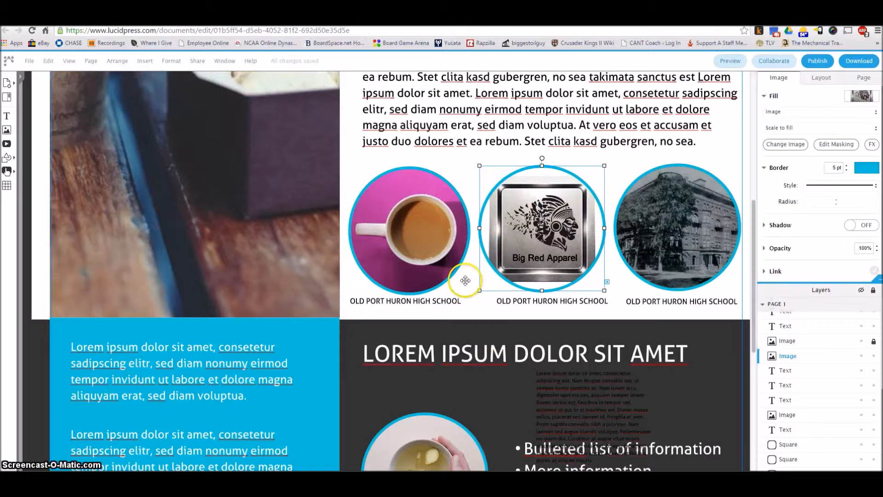
- Review the whole Poster 02 page with its replaced picture and hide the layer list
scroll(449, 278, down, 3)
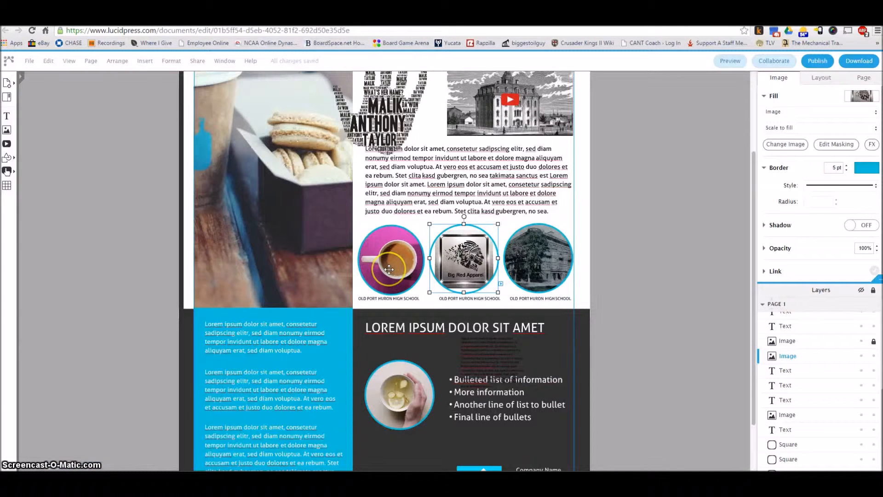
scroll(356, 268, down, 3)
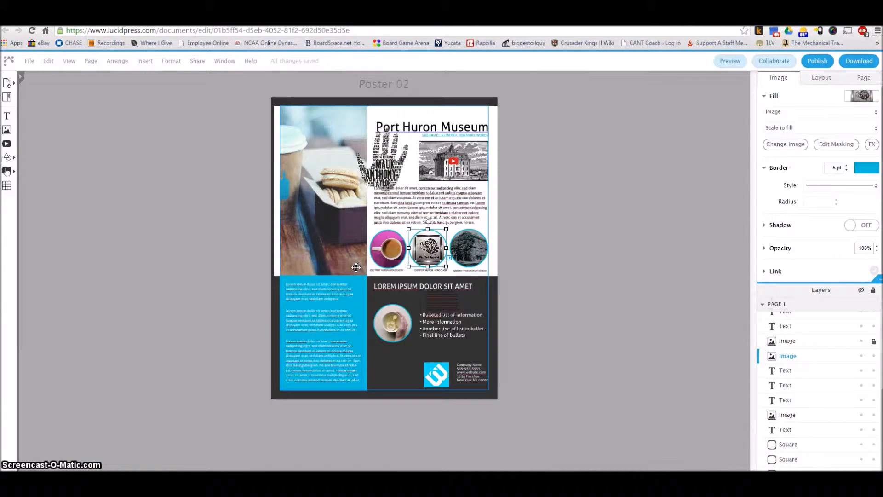
scroll(356, 267, up, 3)
scroll(357, 267, down, 3)
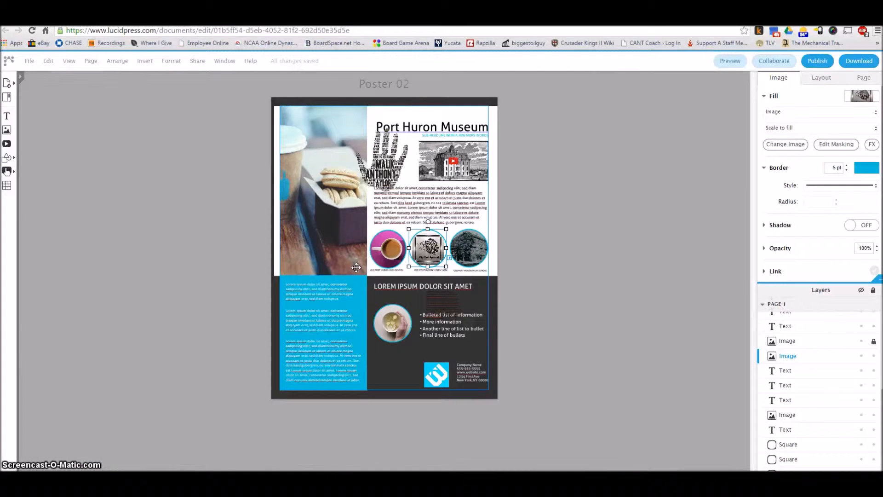
scroll(357, 268, up, 2)
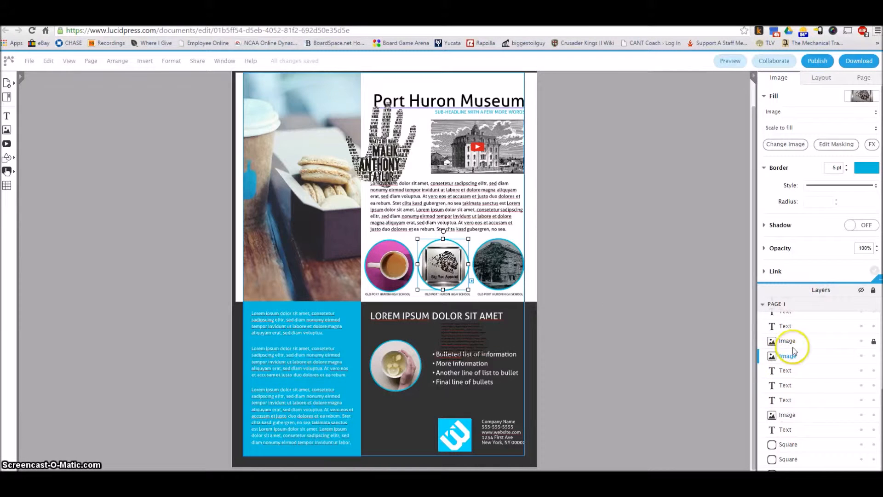
click(818, 291)
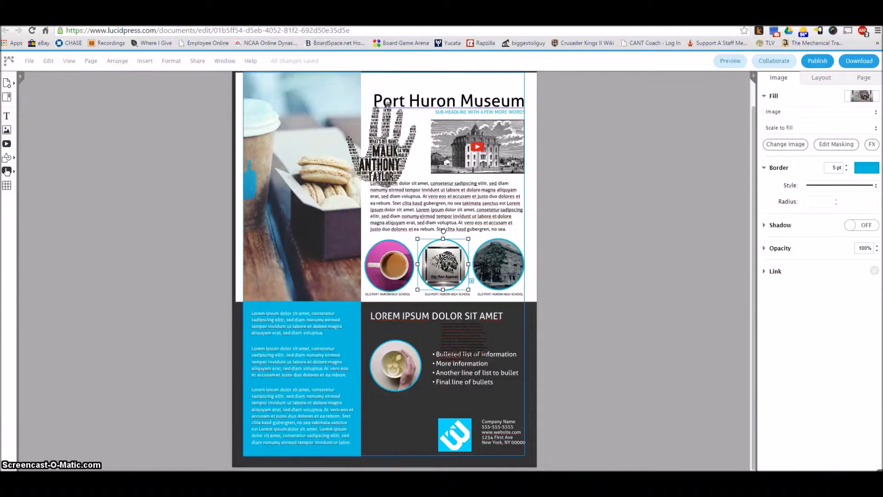
- Insert a YouTube video without entering a source, move it onto the large coffee photo and delete it
click(6, 145)
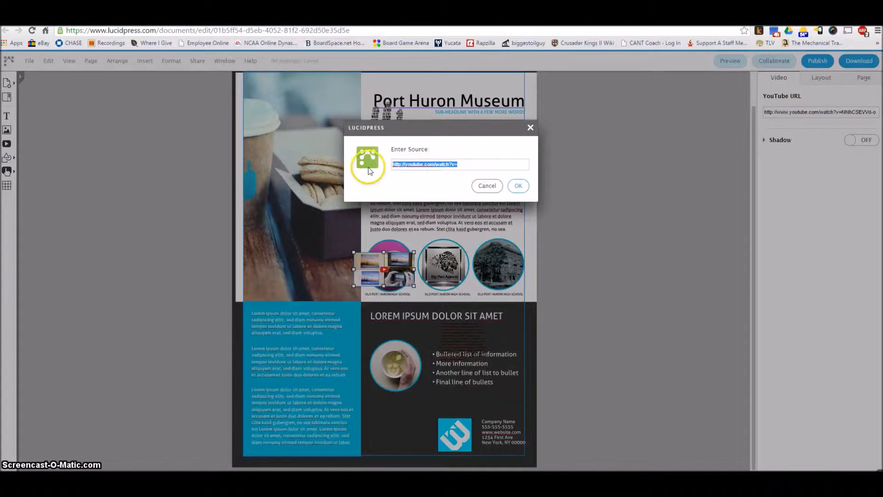
click(531, 129)
drag(375, 263, 281, 255)
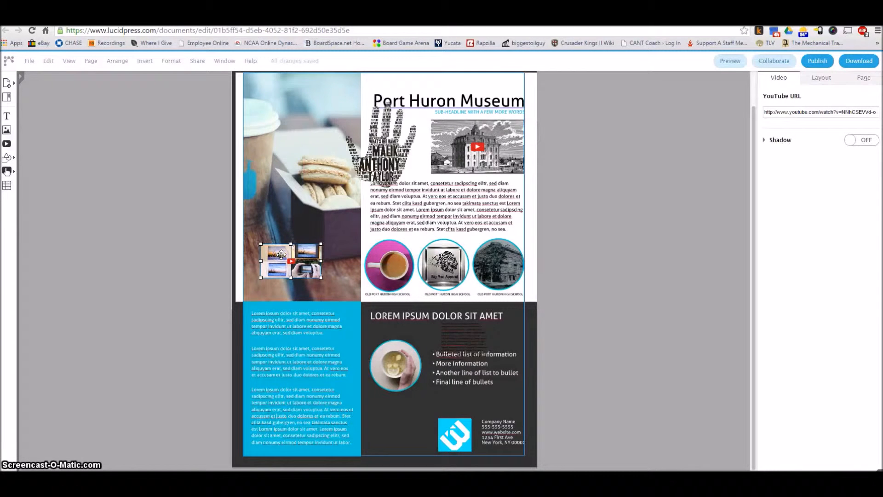
key(Delete)
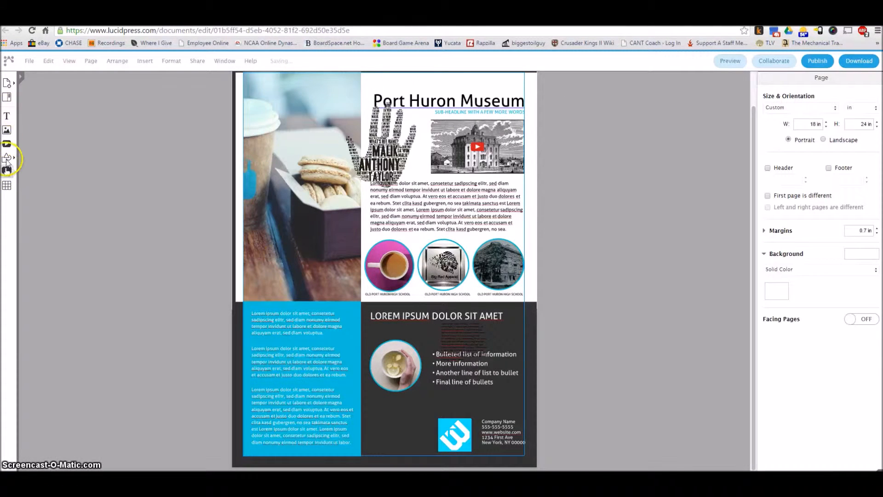
- Insert a round home button between the first two circular pictures and start adding a web link to it
click(7, 157)
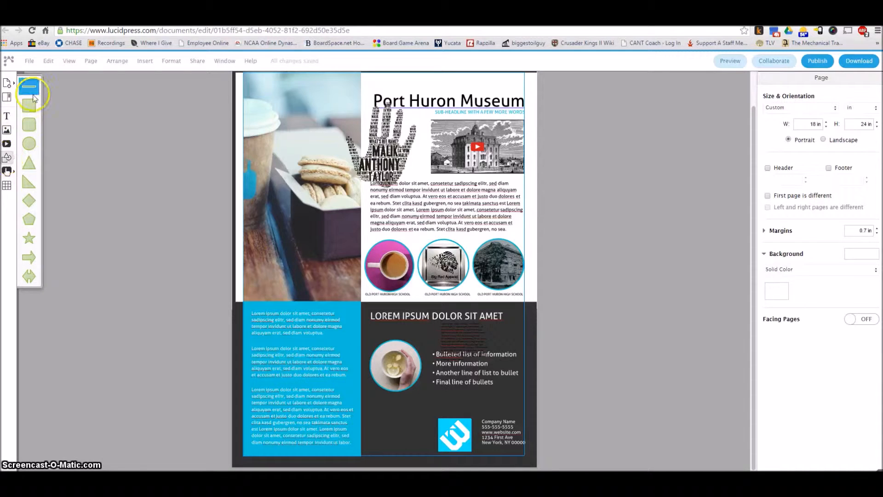
click(8, 171)
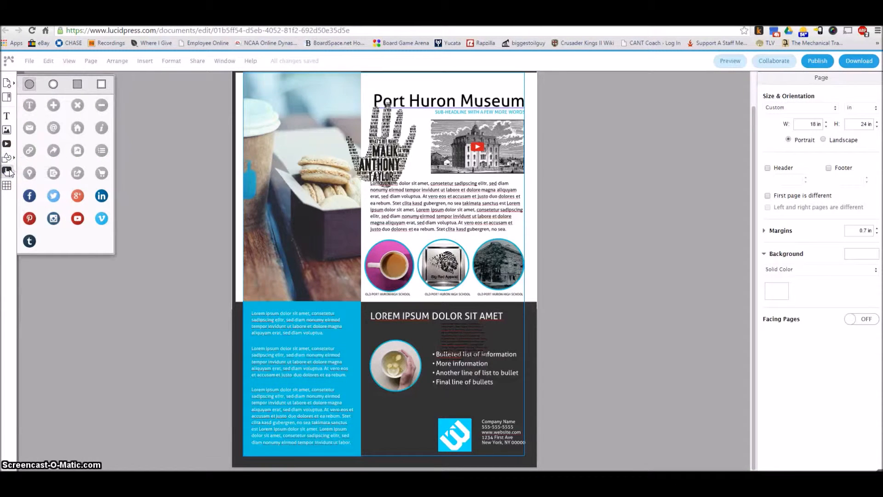
click(77, 129)
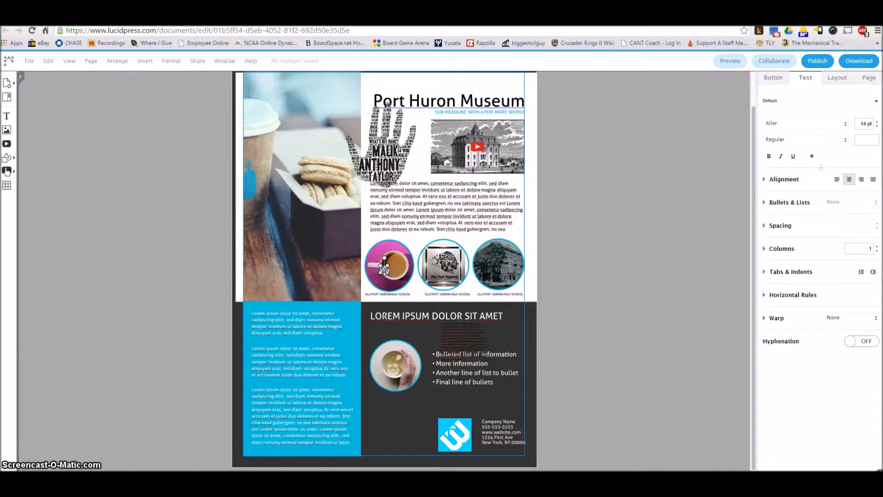
scroll(384, 269, up, 5)
drag(136, 135, 391, 279)
click(389, 279)
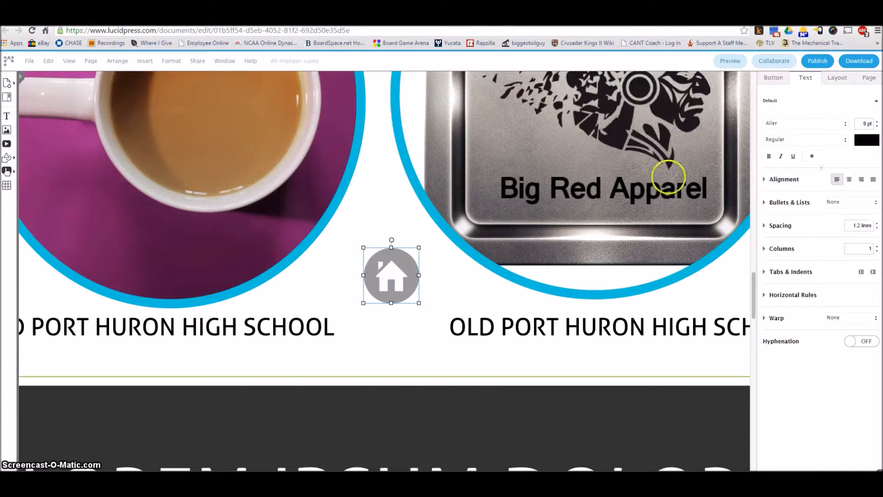
click(773, 78)
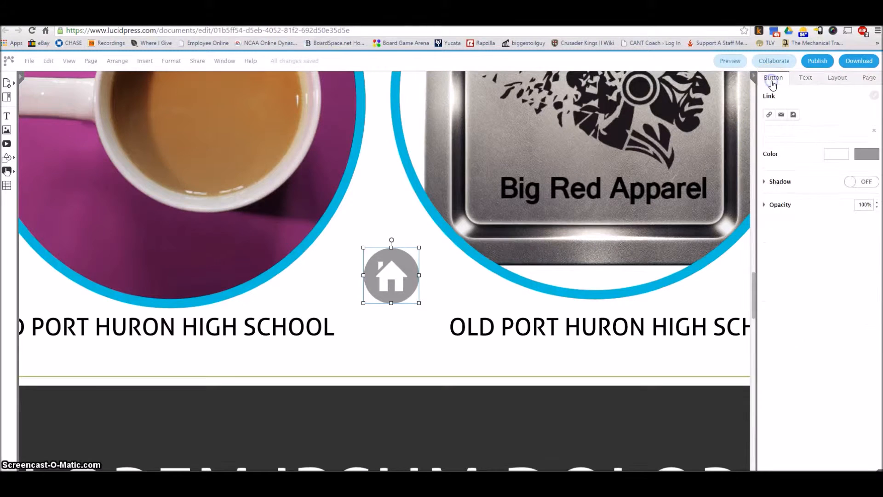
click(769, 114)
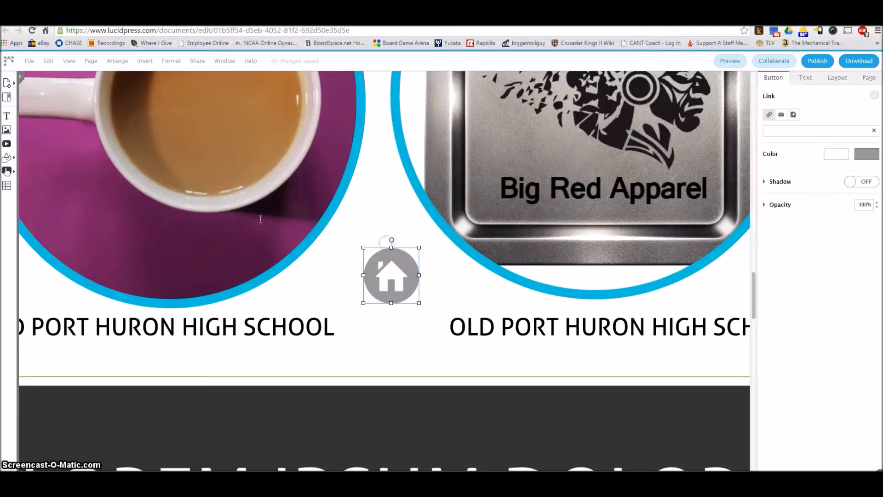
- Insert a table with 4 rows and 4 columns, and delete both the table and the home button
click(6, 185)
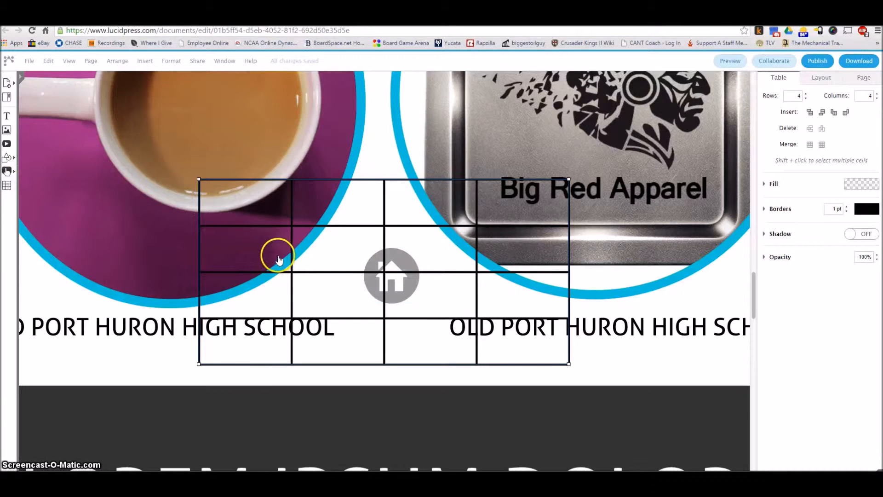
key(Delete)
click(396, 262)
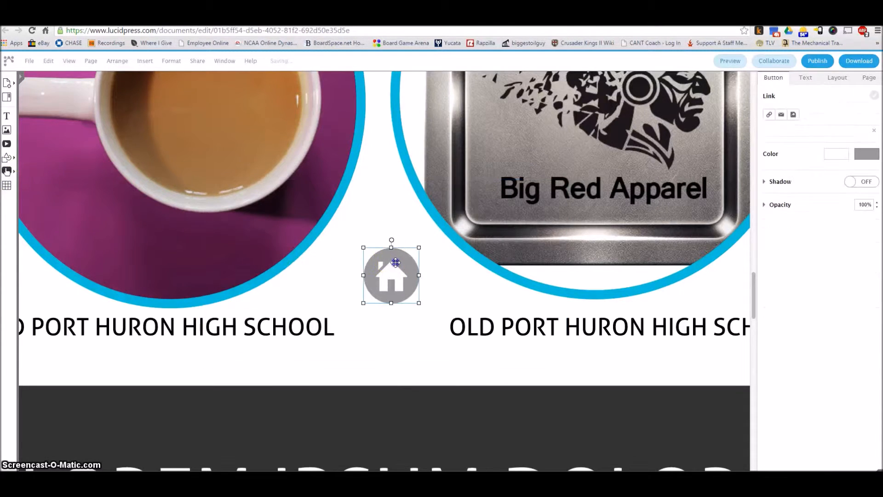
key(Delete)
scroll(339, 262, down, 5)
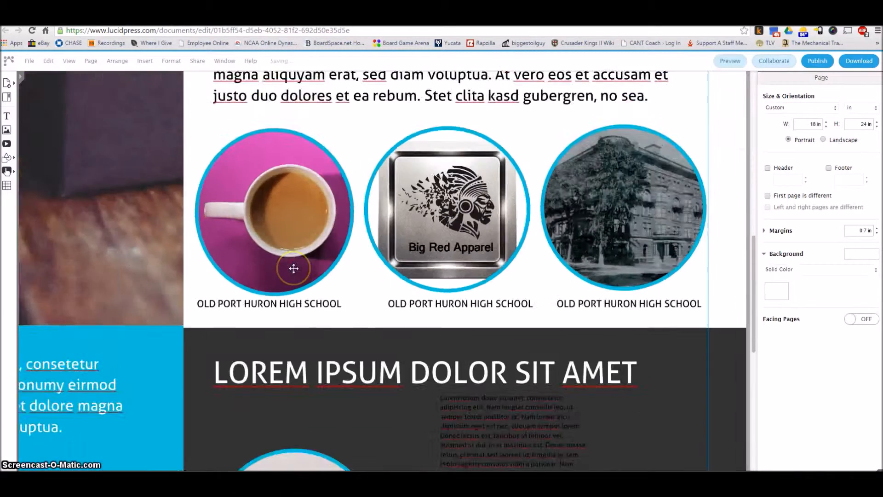
scroll(294, 268, down, 2)
scroll(294, 268, up, 2)
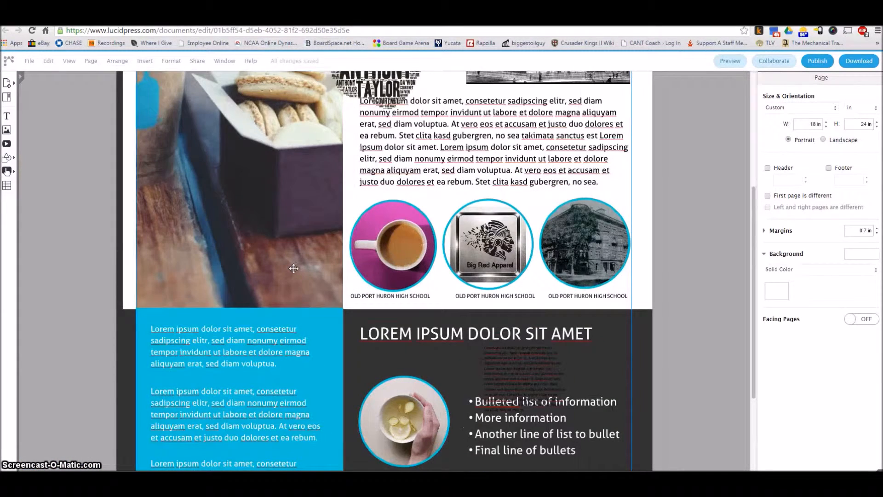
scroll(381, 294, down, 2)
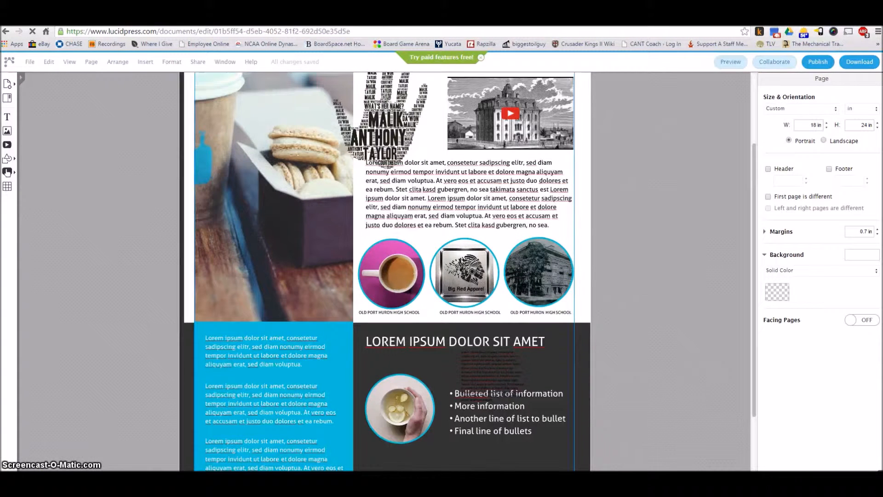
click(803, 271)
click(818, 272)
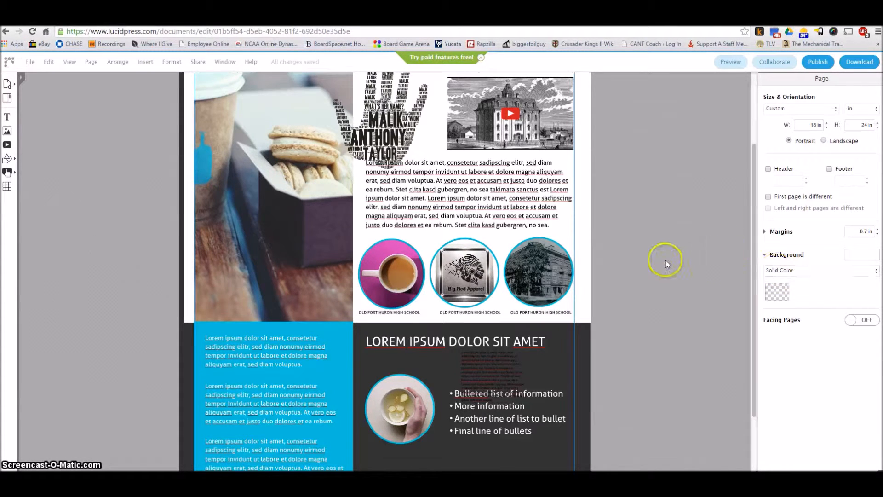
scroll(672, 261, up, 2)
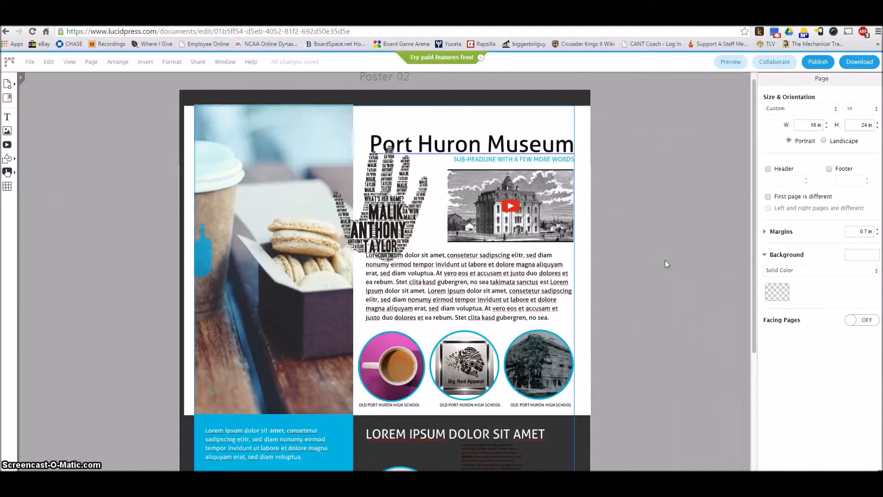
- Move the hand-shaped word picture onto the coffee photo and shift the coffee photo to the left edge of the poster's white area
click(419, 152)
drag(464, 158, 464, 155)
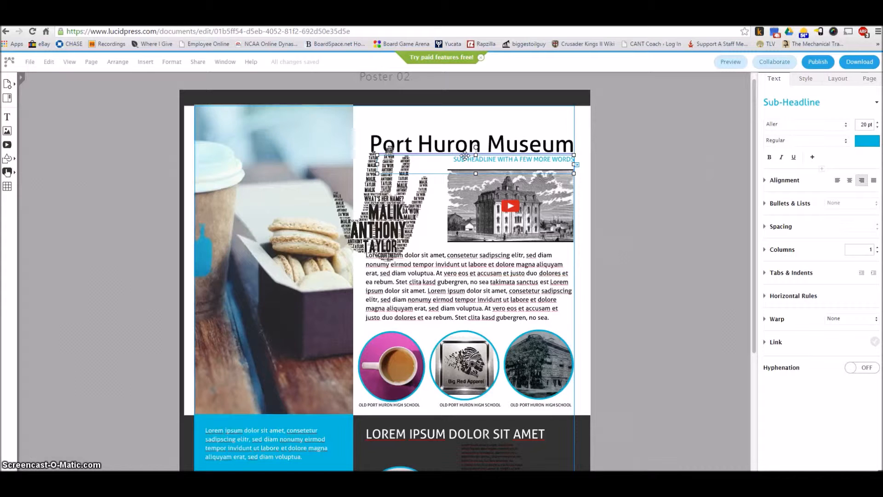
click(375, 213)
drag(376, 213, 325, 208)
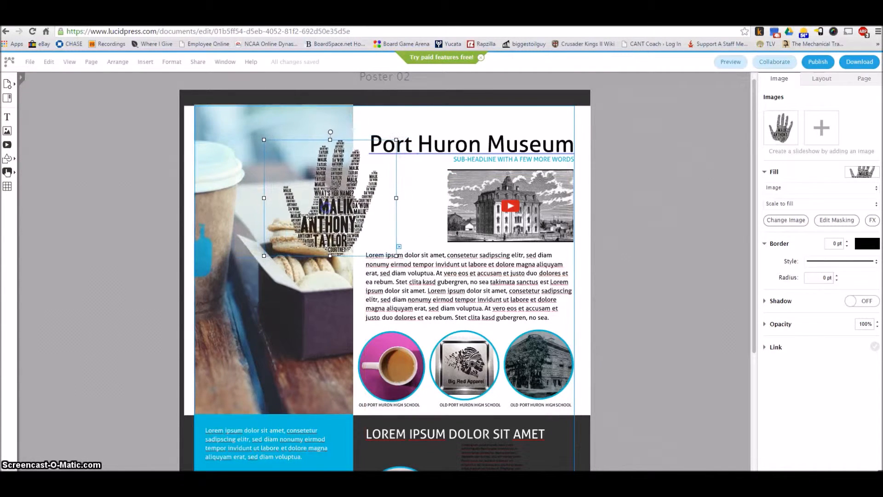
drag(228, 207, 218, 205)
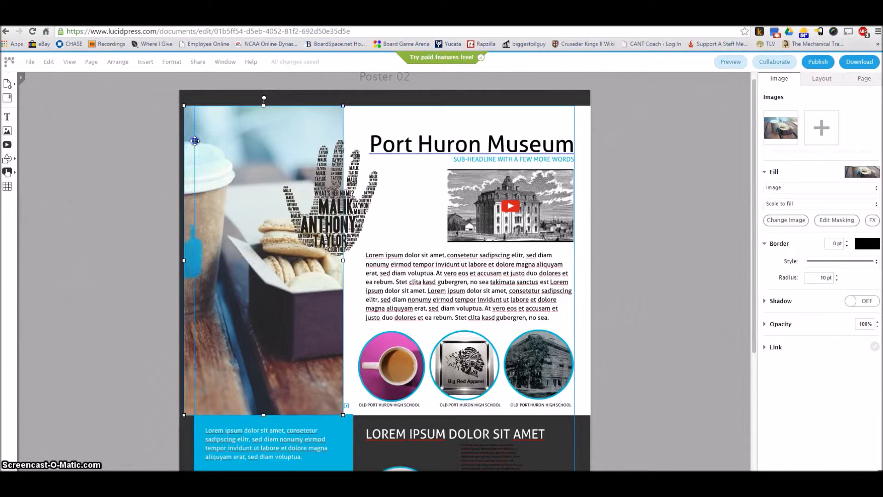
scroll(195, 141, up, 6)
scroll(195, 141, down, 4)
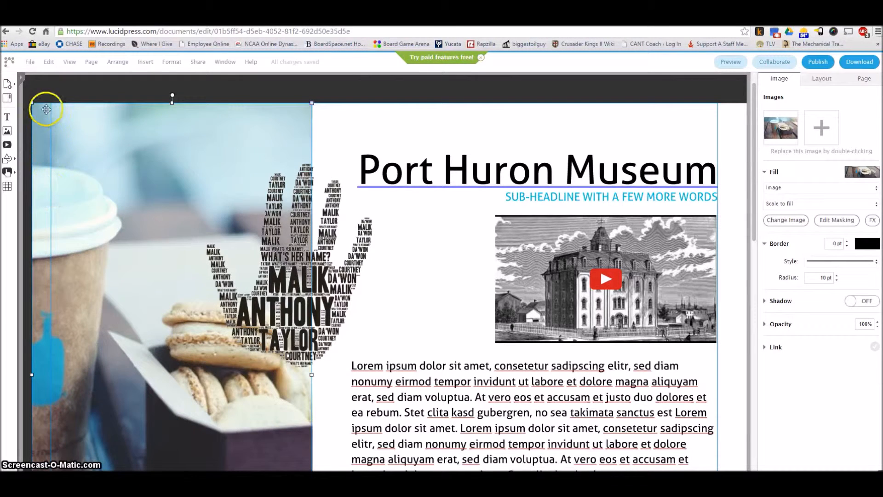
- Preview the finished poster and return to the editor
click(733, 62)
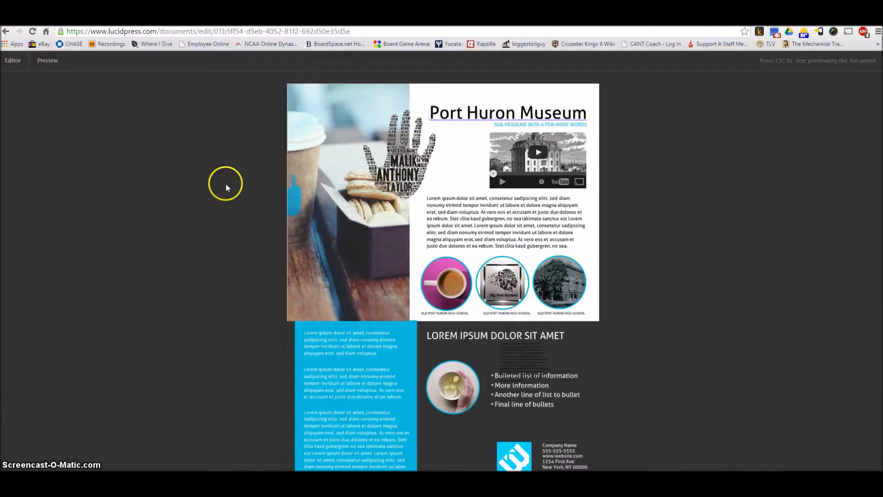
key(Escape)
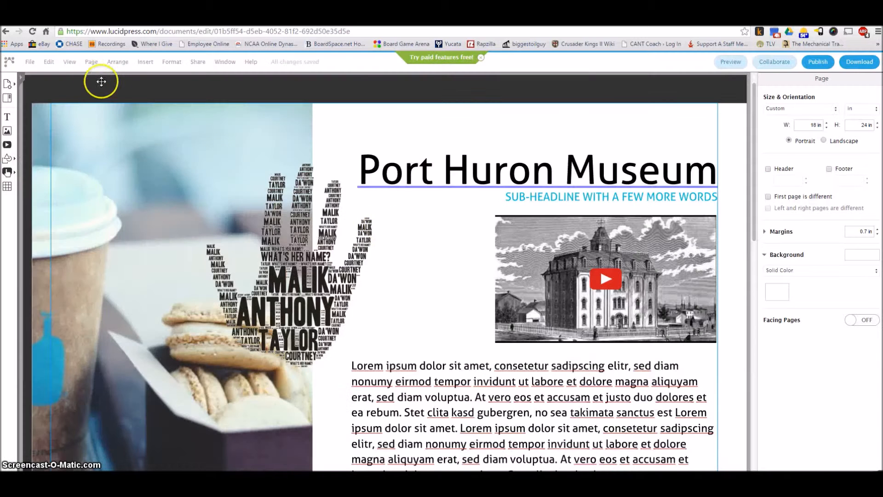
click(28, 62)
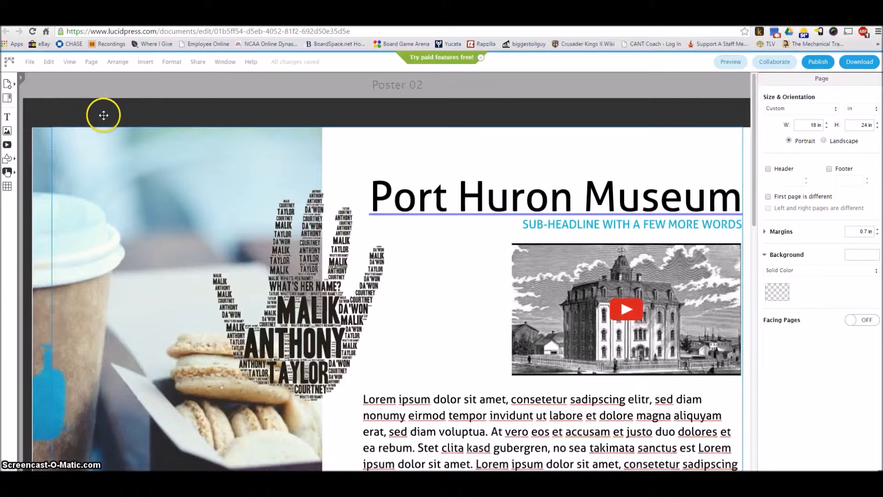
- Download the whole document as a PDF at good (100 dpi) resolution and view the PDF at 70% zoom
click(851, 63)
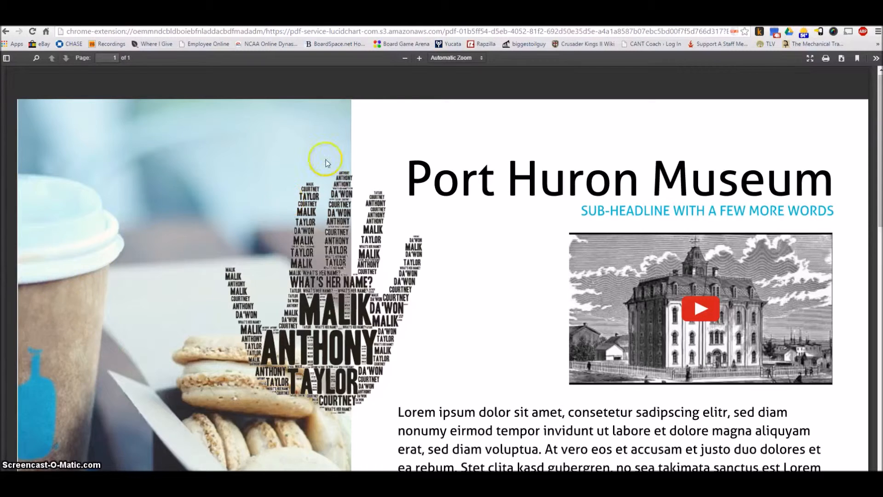
click(405, 58)
click(405, 58)
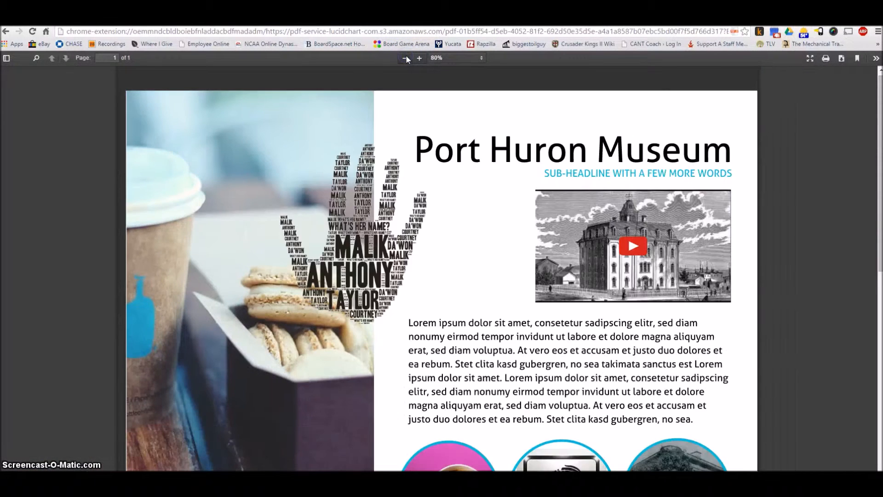
click(406, 57)
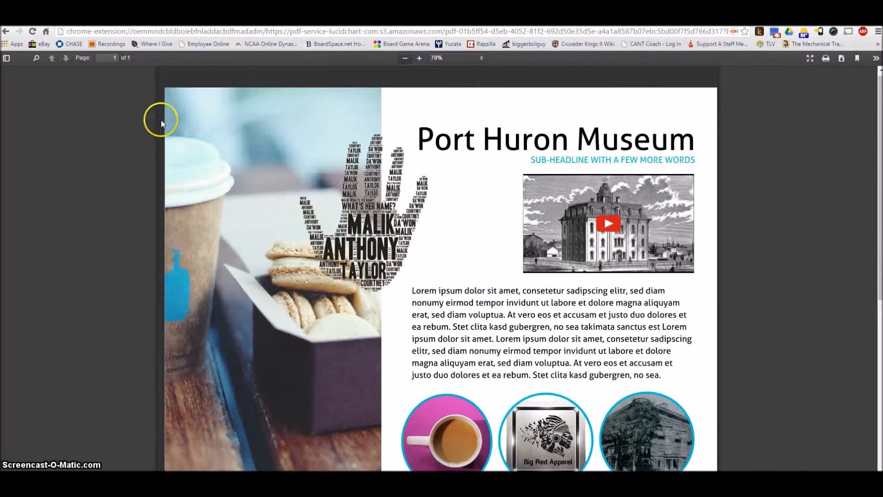
click(543, 21)
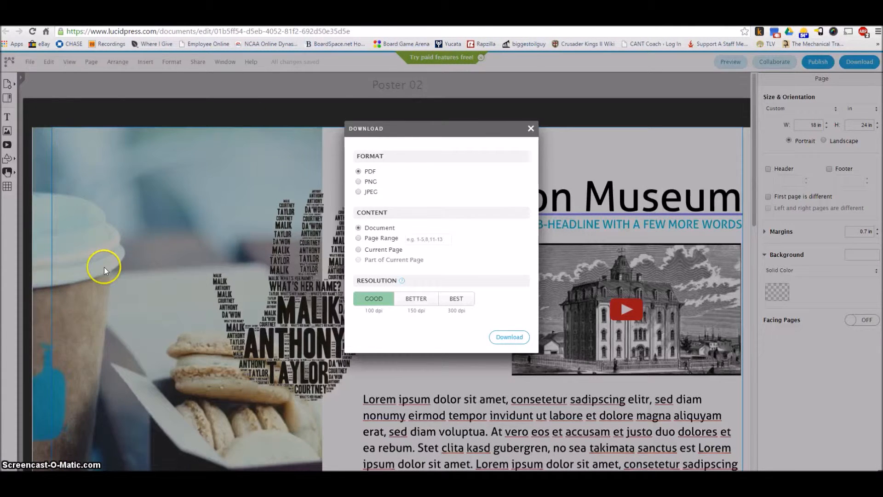
click(532, 129)
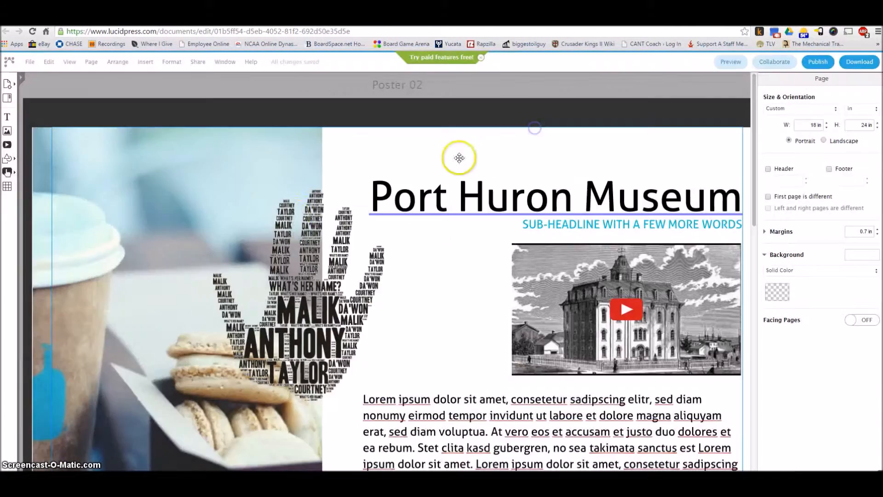
- Compare the logo and company contact block up close in the editor and in the exported PDF
scroll(117, 262, down, 3)
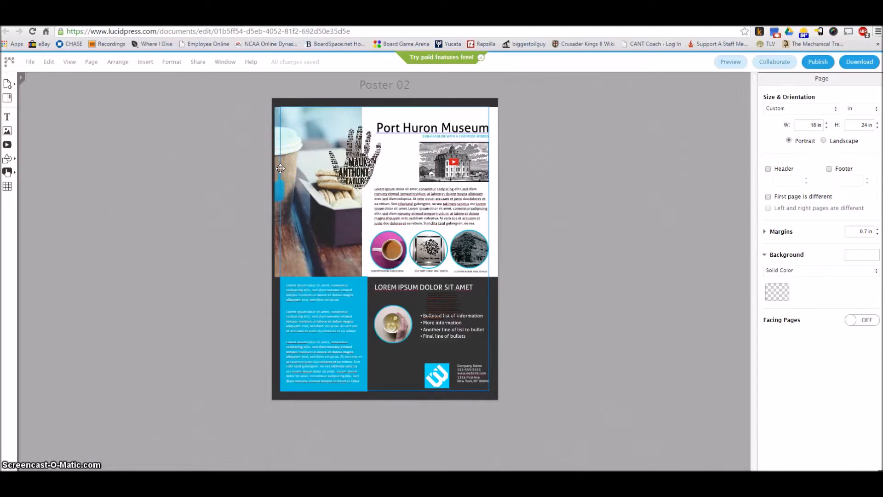
scroll(669, 431, up, 5)
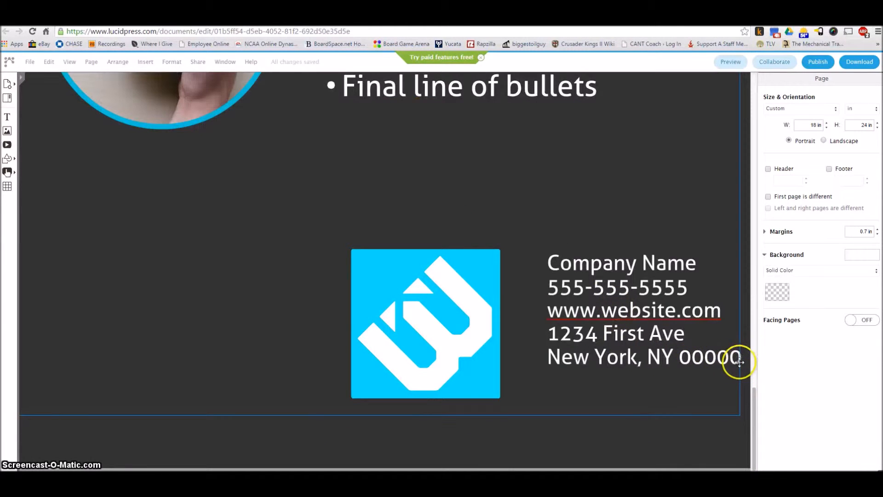
scroll(727, 359, up, 2)
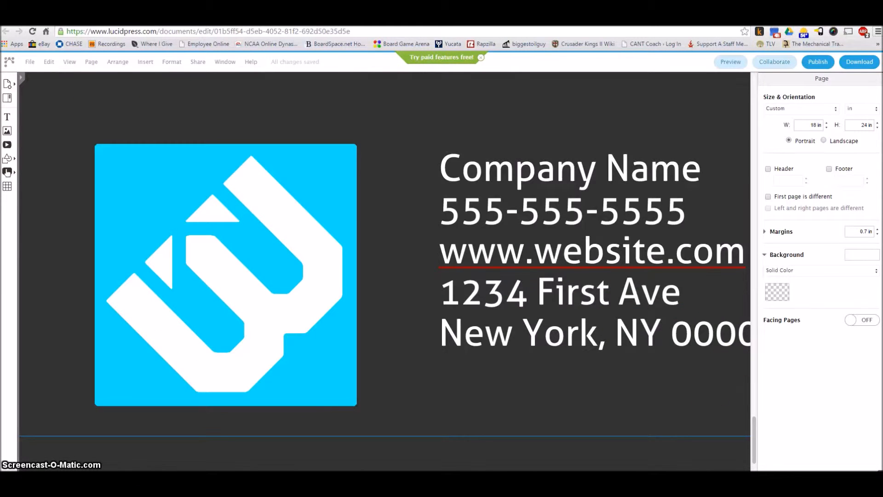
scroll(384, 272, right, 3)
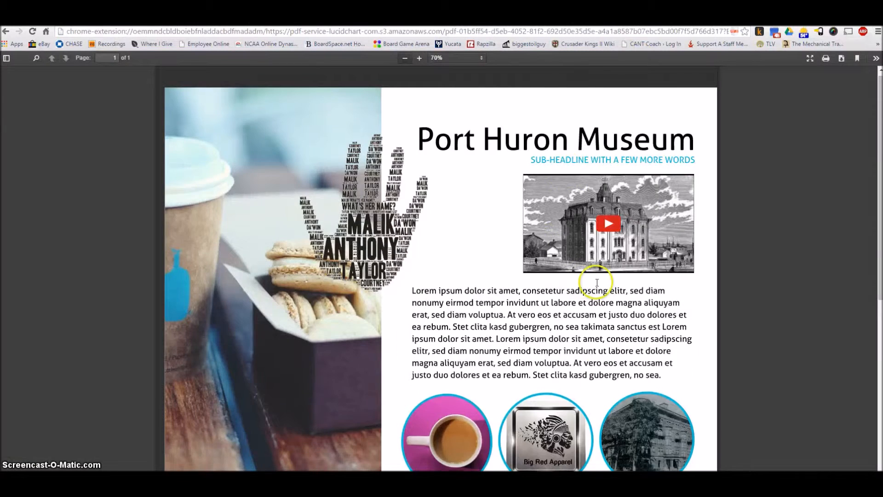
scroll(594, 276, down, 5)
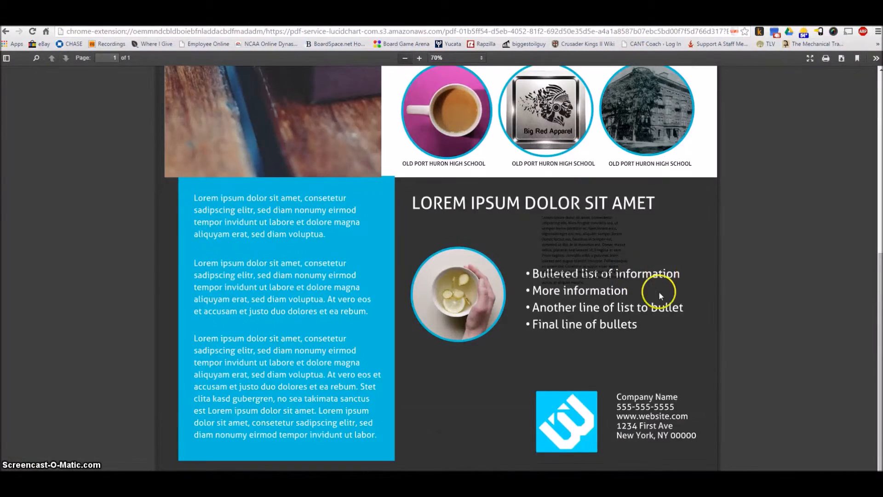
scroll(671, 410, up, 5)
scroll(685, 442, down, 5)
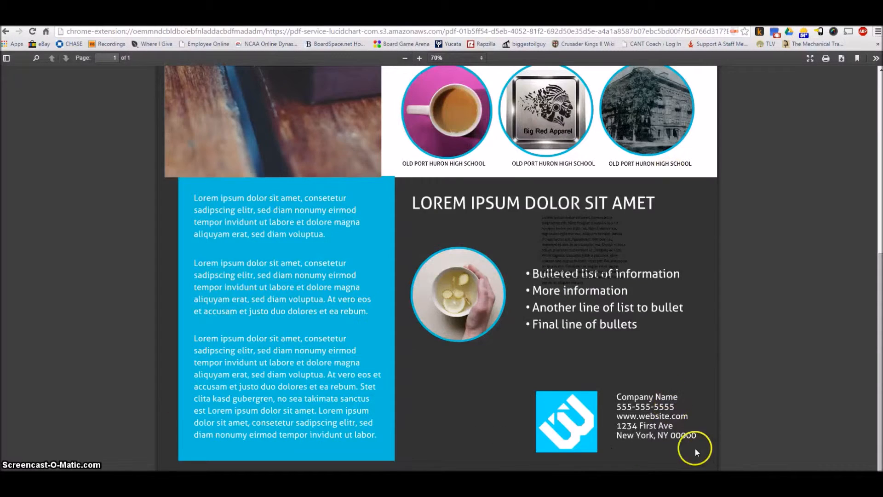
scroll(701, 437, up, 2)
scroll(746, 419, down, 8)
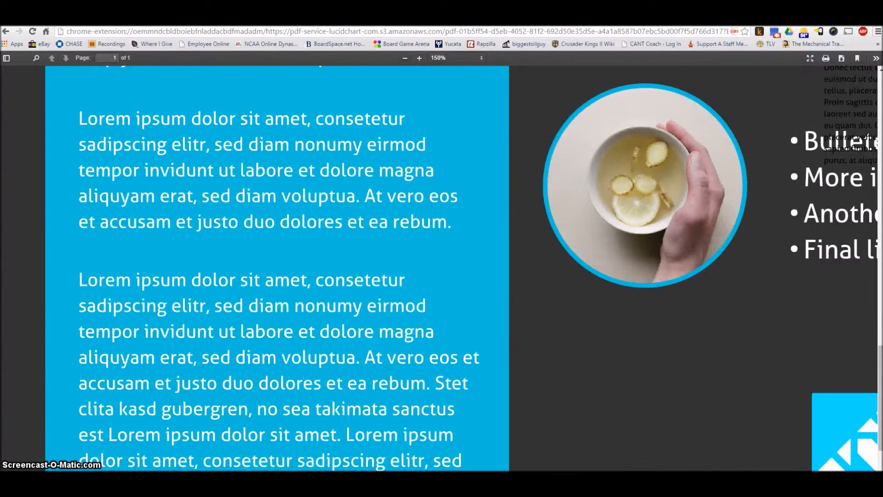
scroll(818, 414, right, 7)
scroll(819, 396, down, 2)
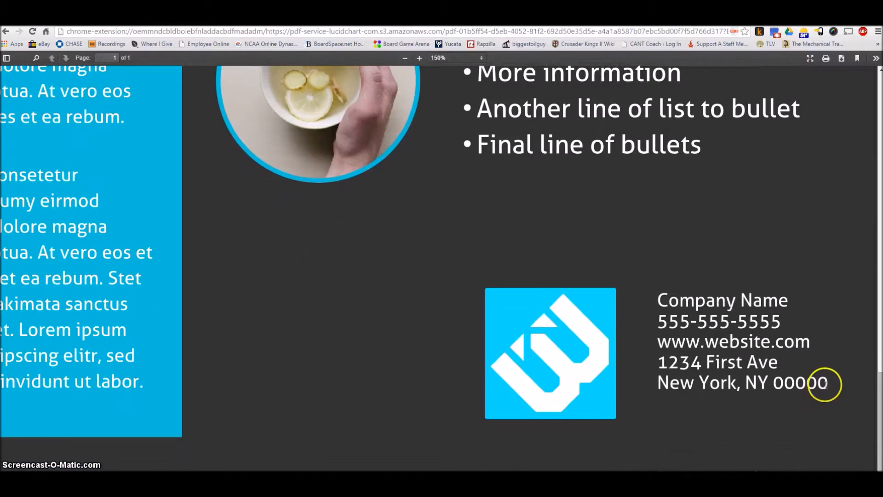
scroll(184, 198, down, 9)
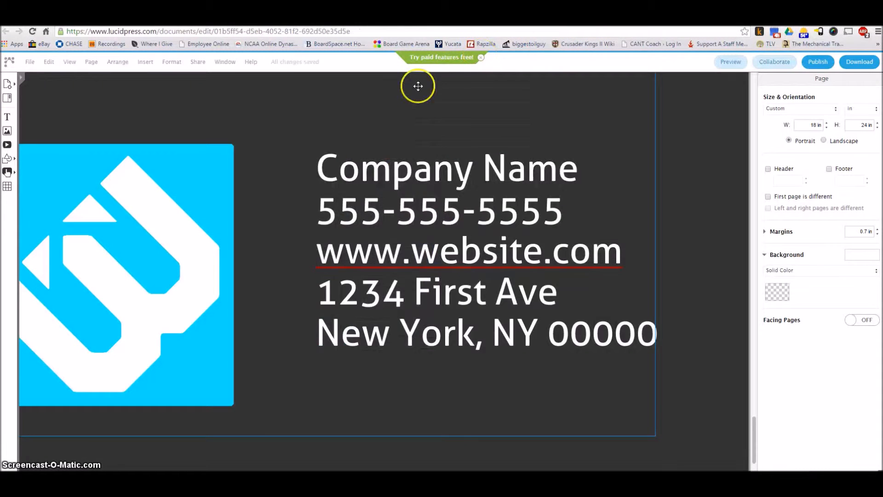
- Open the poster's collaboration settings and remove both active multi-use invitations
scroll(418, 158, down, 1)
scroll(408, 158, down, 4)
scroll(415, 160, down, 2)
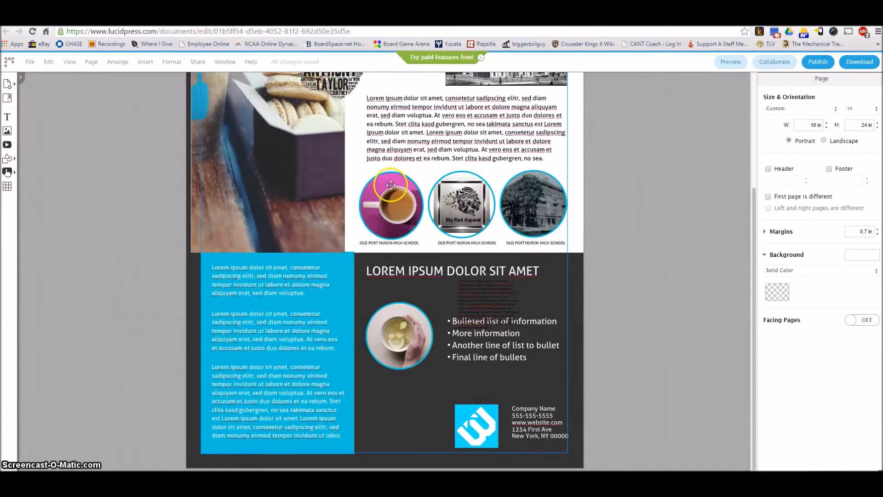
scroll(405, 159, up, 4)
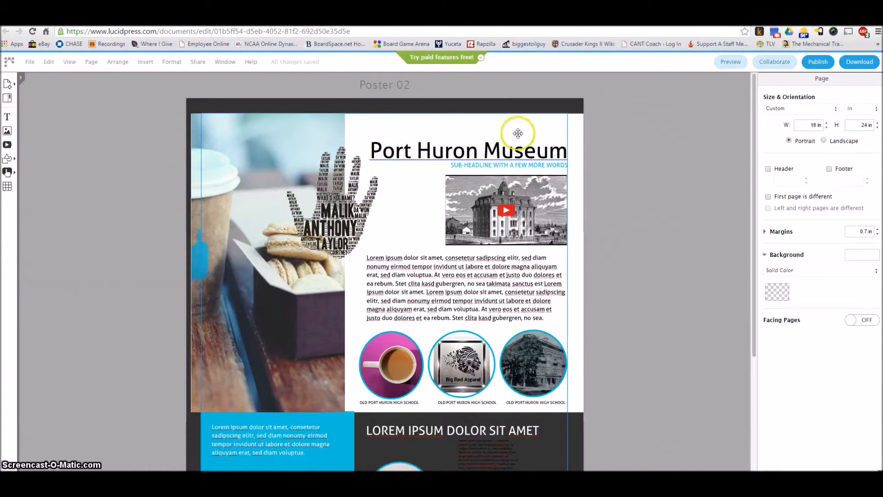
click(766, 63)
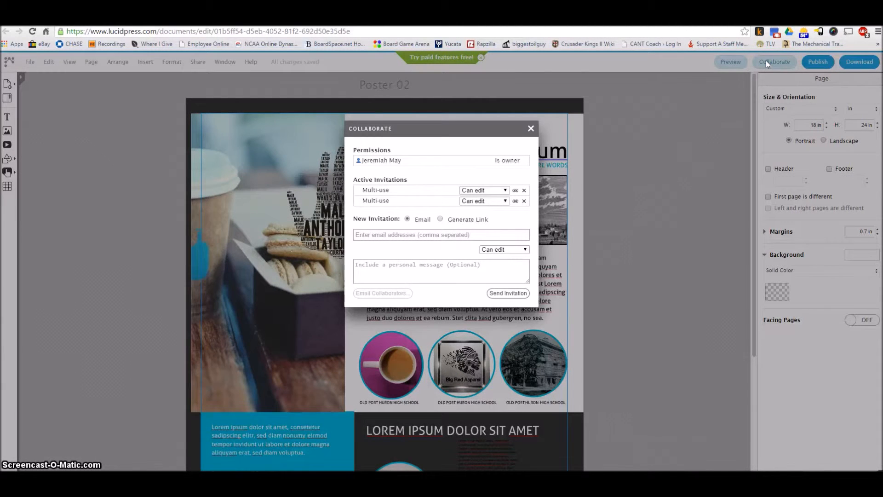
click(523, 201)
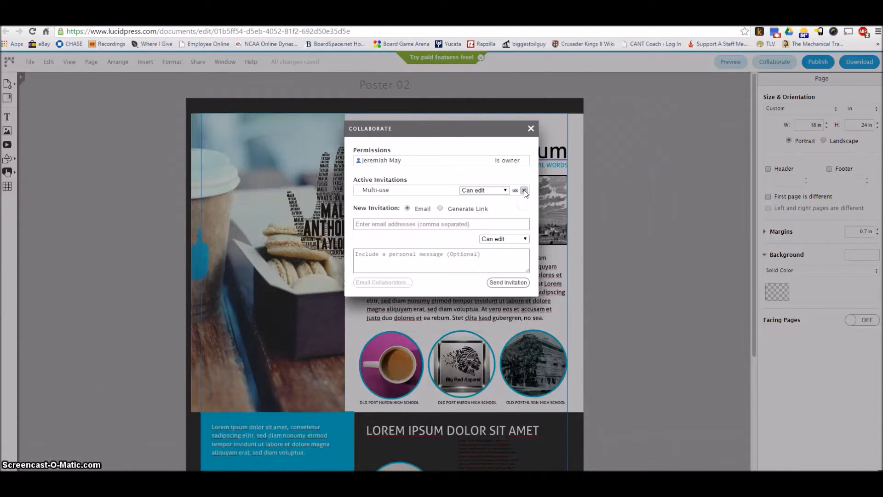
click(524, 189)
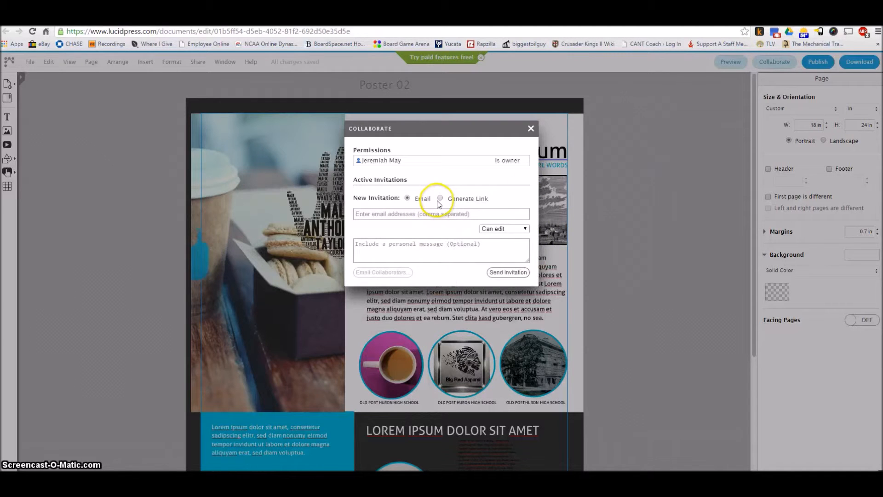
- Generate a multi-use invitation link with edit permission and close the collaboration settings
click(440, 198)
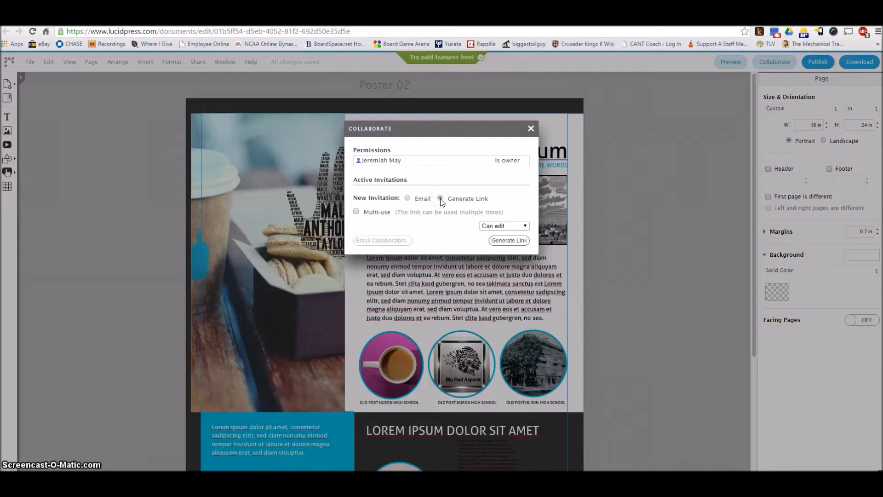
click(356, 212)
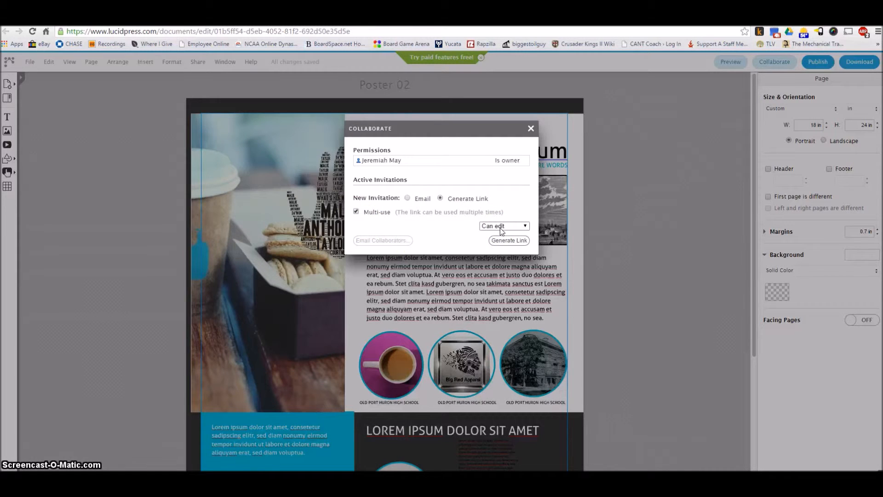
click(503, 241)
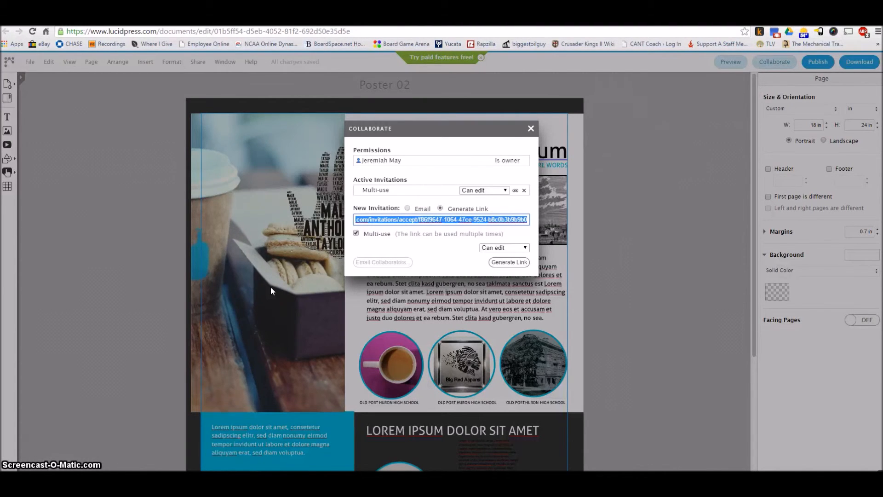
click(379, 181)
click(531, 129)
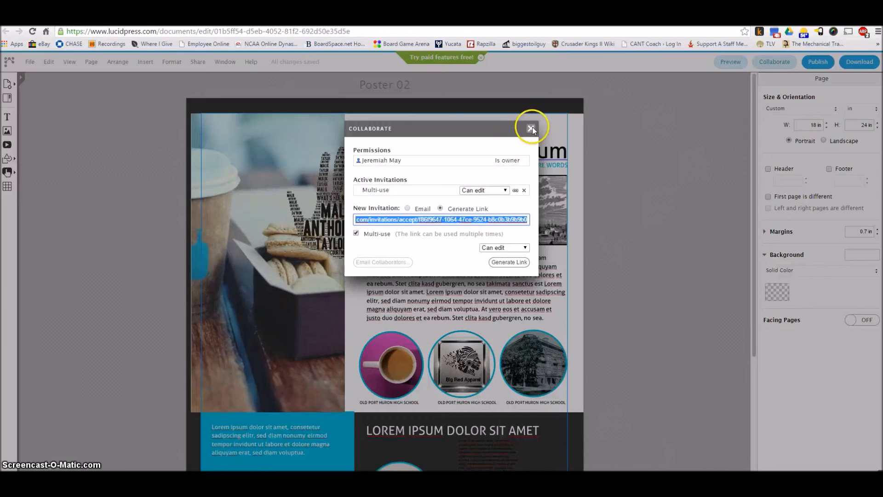